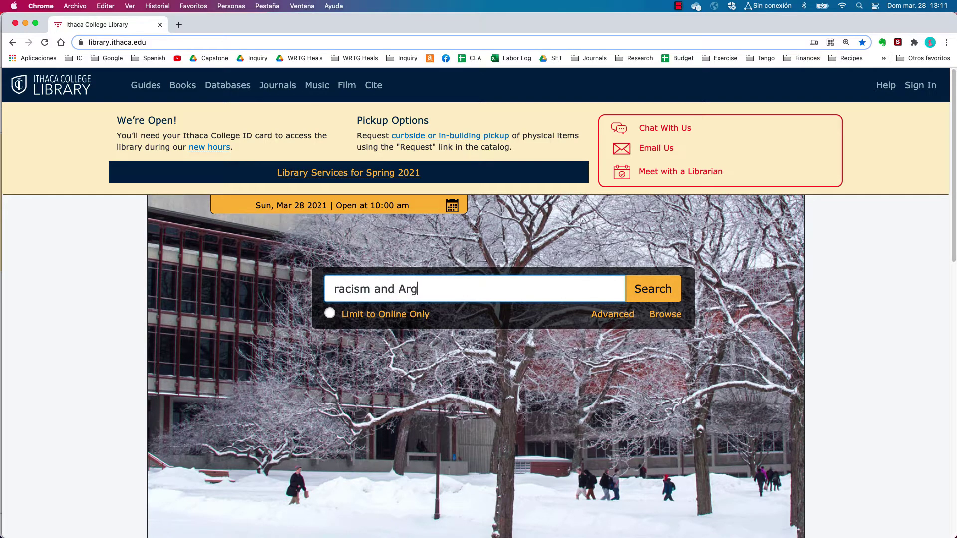
Search the library for racism and Argentine tango, and refine the query to racism and "Argentine tango" with the quoted phrase
{"action": "type", "text": "e tango"}
{"action": "key", "text": "Return"}
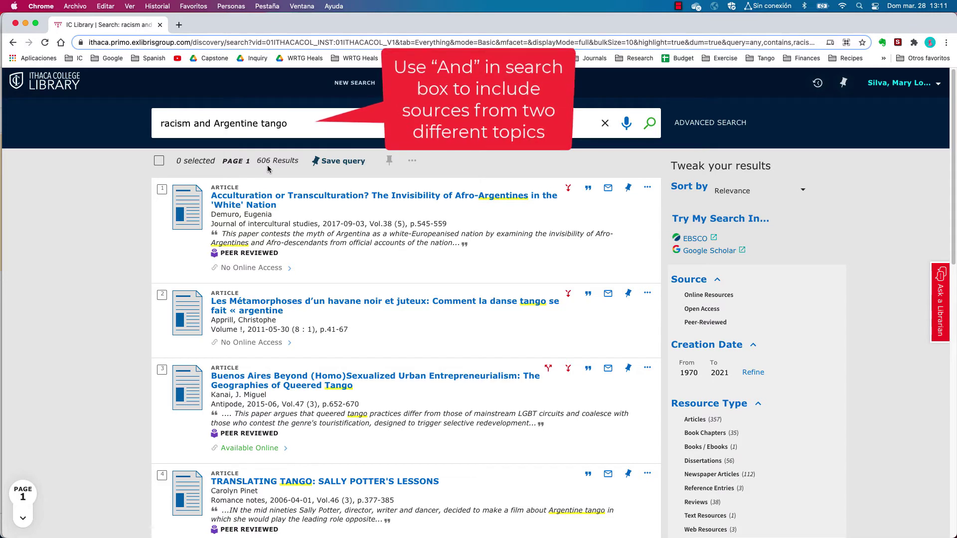
{"action": "left_click", "coordinate": [214, 125]}
{"action": "type", "text": "\""}
{"action": "left_click", "coordinate": [299, 130]}
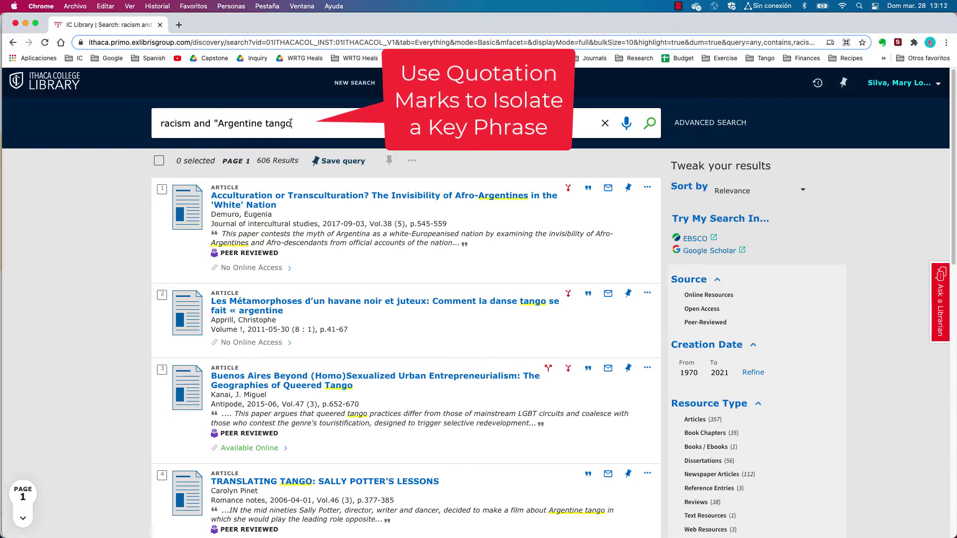
{"action": "type", "text": "\""}
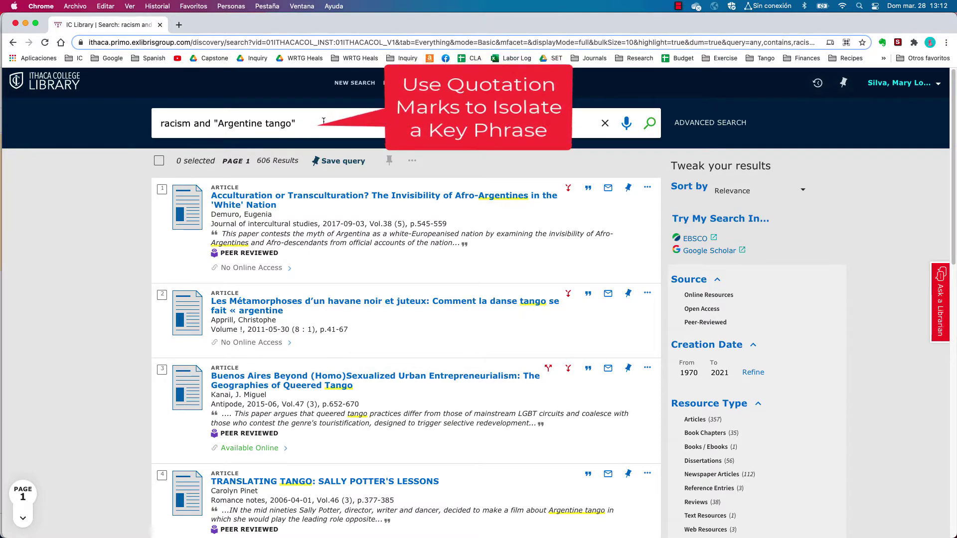
{"action": "left_click", "coordinate": [696, 126]}
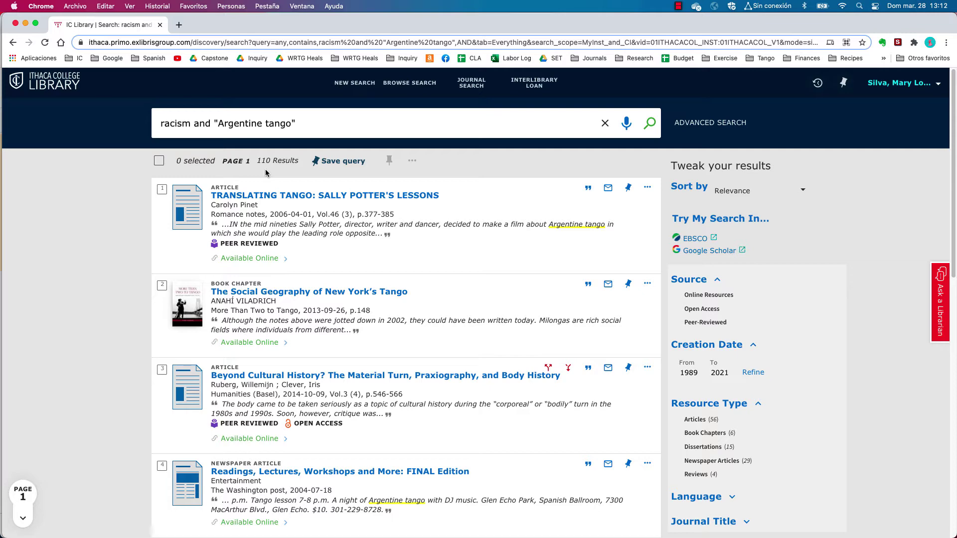
Expand the Journal Title filter and examine the available options for narrowing the search results
{"action": "scroll", "coordinate": [827, 361], "scroll_direction": "down", "scroll_amount": 2}
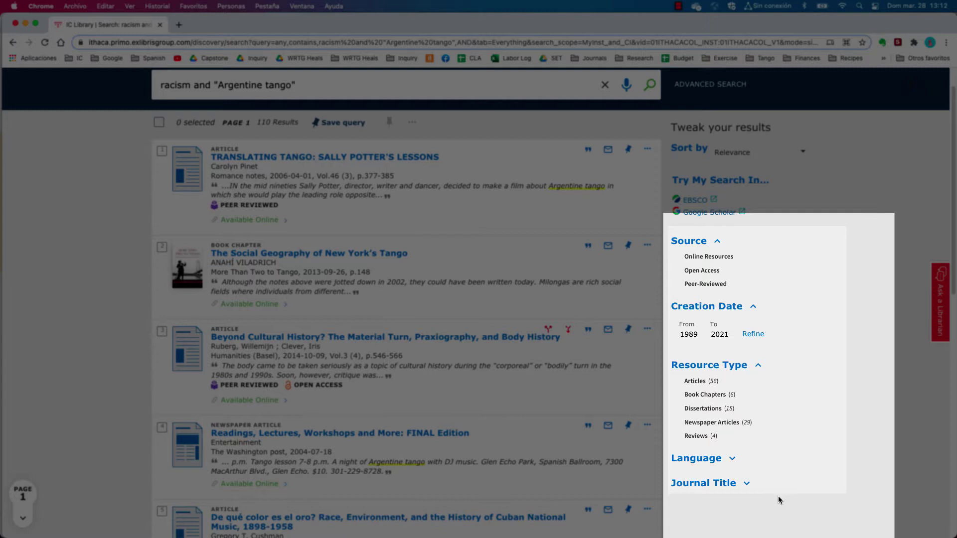
{"action": "left_click", "coordinate": [747, 484]}
{"action": "scroll", "coordinate": [748, 487], "scroll_direction": "down", "scroll_amount": 5}
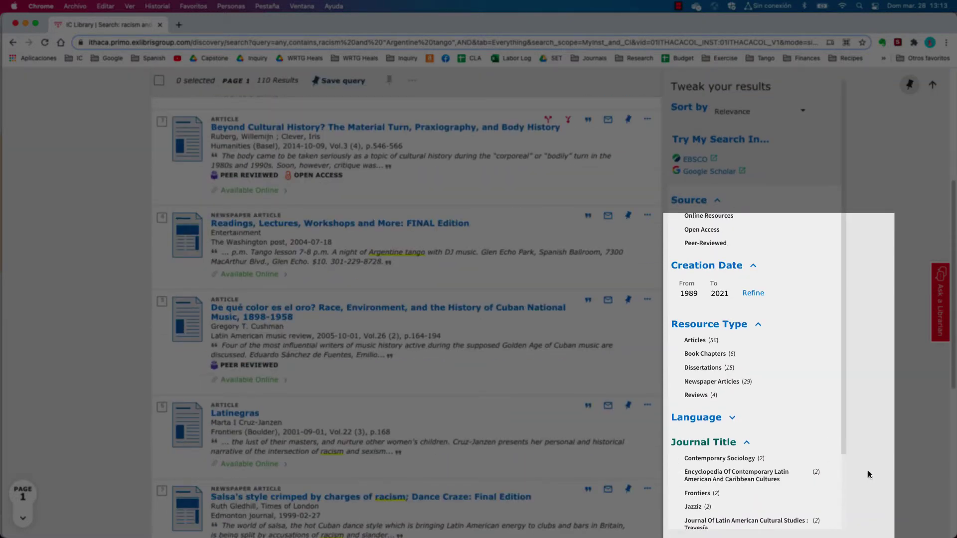
{"action": "scroll", "coordinate": [832, 468], "scroll_direction": "down", "scroll_amount": 2}
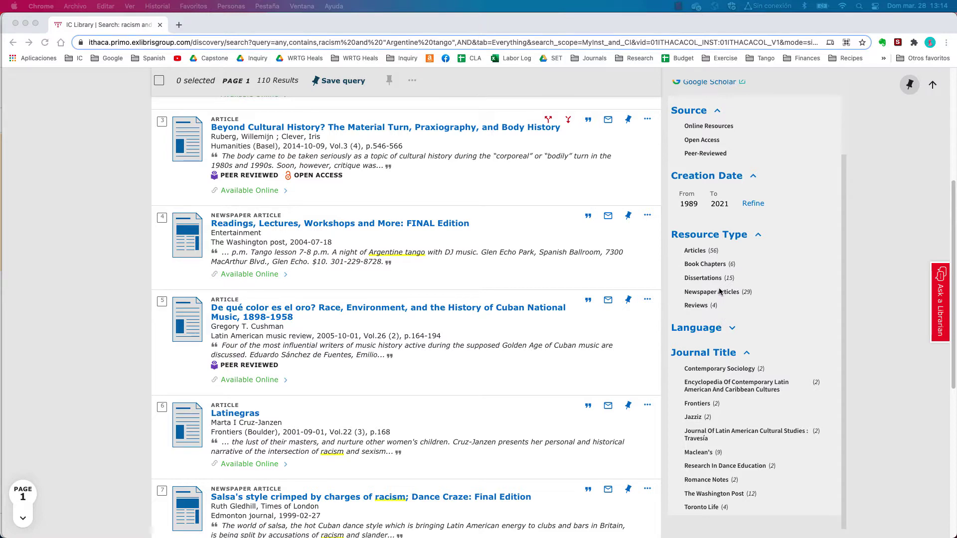
{"action": "scroll", "coordinate": [722, 282], "scroll_direction": "up", "scroll_amount": 3}
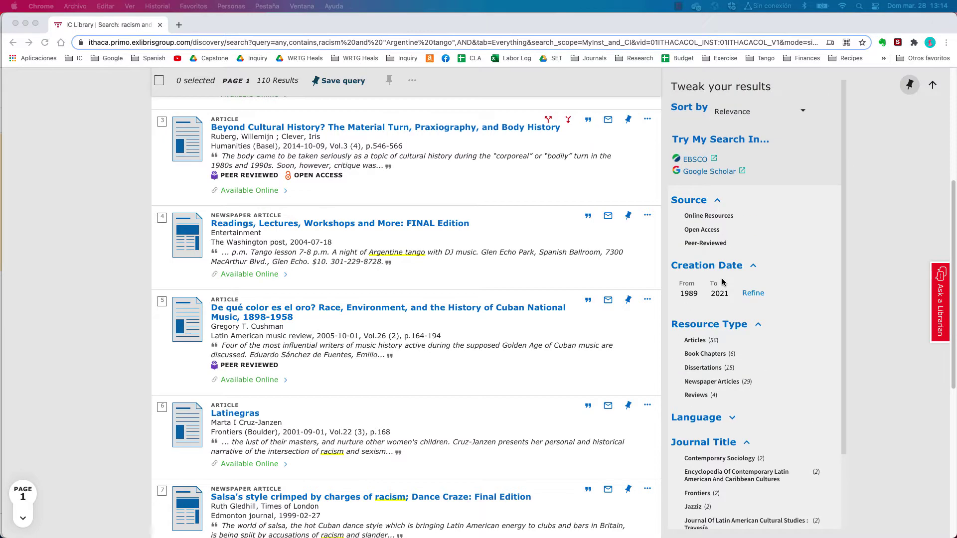
{"action": "scroll", "coordinate": [723, 282], "scroll_direction": "up", "scroll_amount": 5}
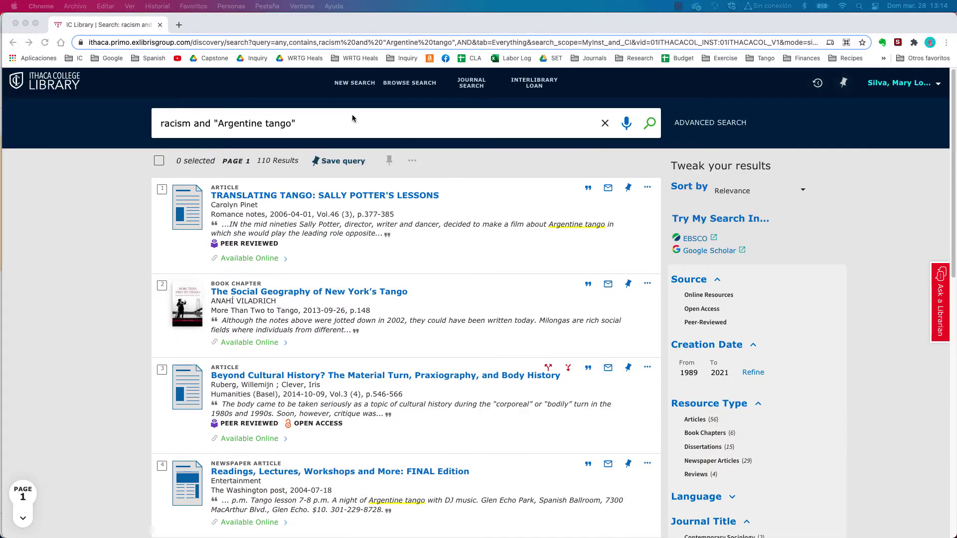
Return to the library home page and open the A-Z Databases list
{"action": "left_click", "coordinate": [43, 85]}
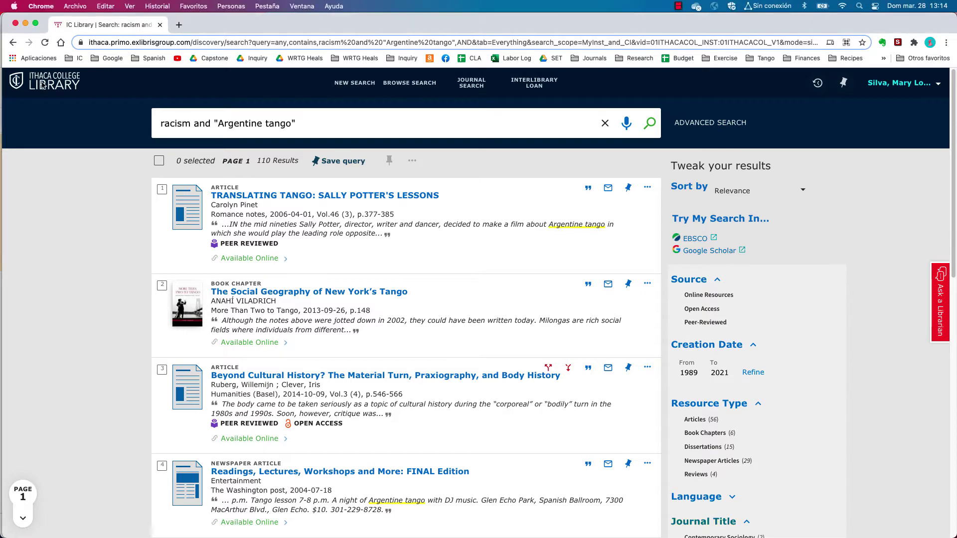
{"action": "left_click", "coordinate": [43, 85]}
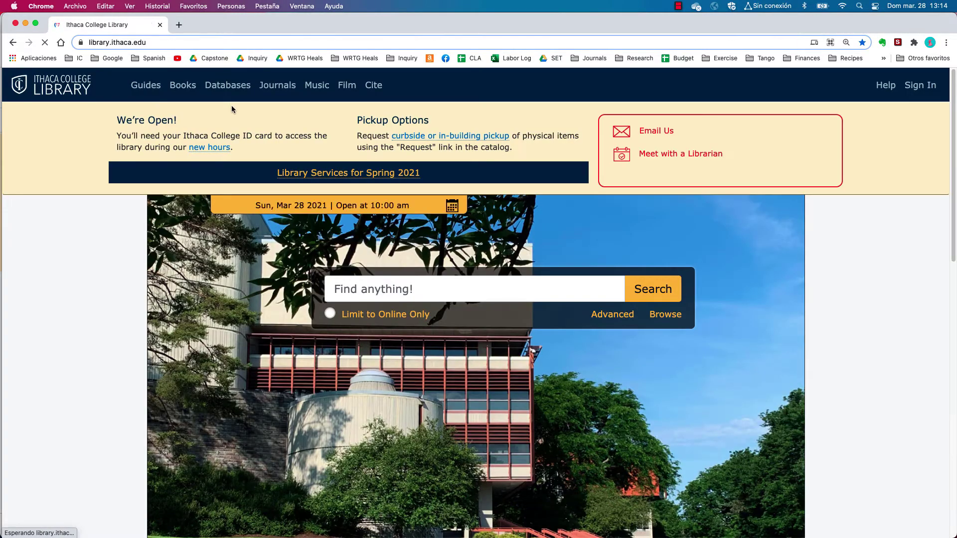
{"action": "left_click", "coordinate": [231, 91]}
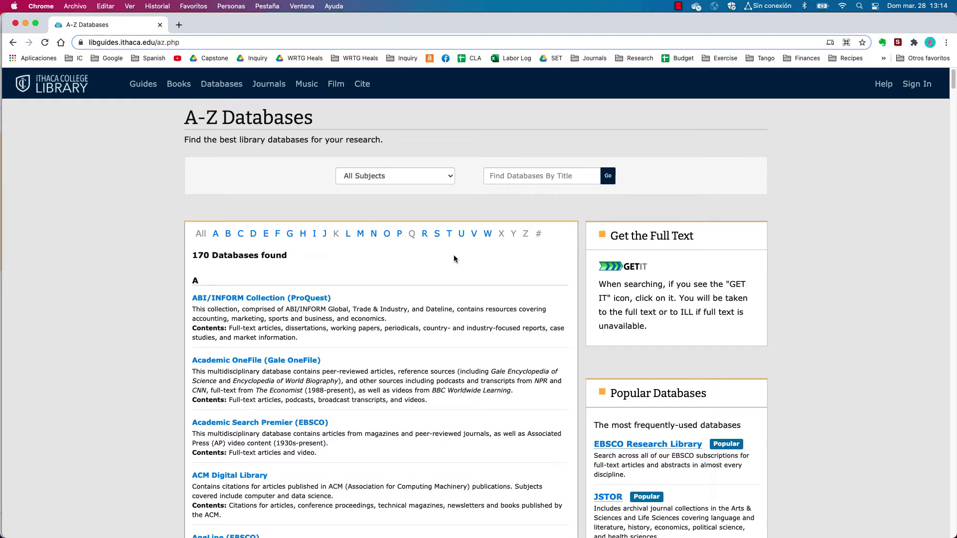
Search the A-Z Databases page for "therapy" and look through the matching database descriptions
{"action": "key", "text": "super+f"}
{"action": "key", "text": "Return"}
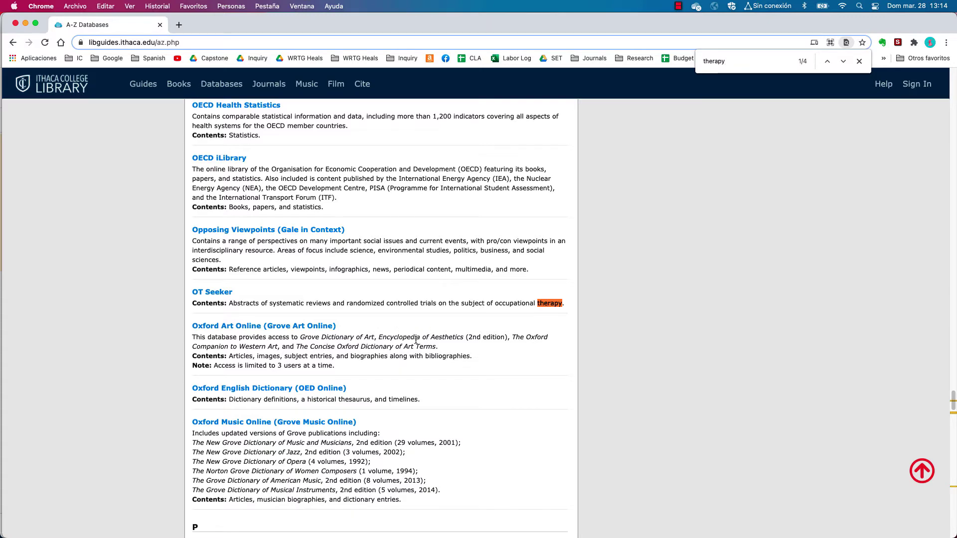
{"action": "scroll", "coordinate": [414, 339], "scroll_direction": "down", "scroll_amount": 6}
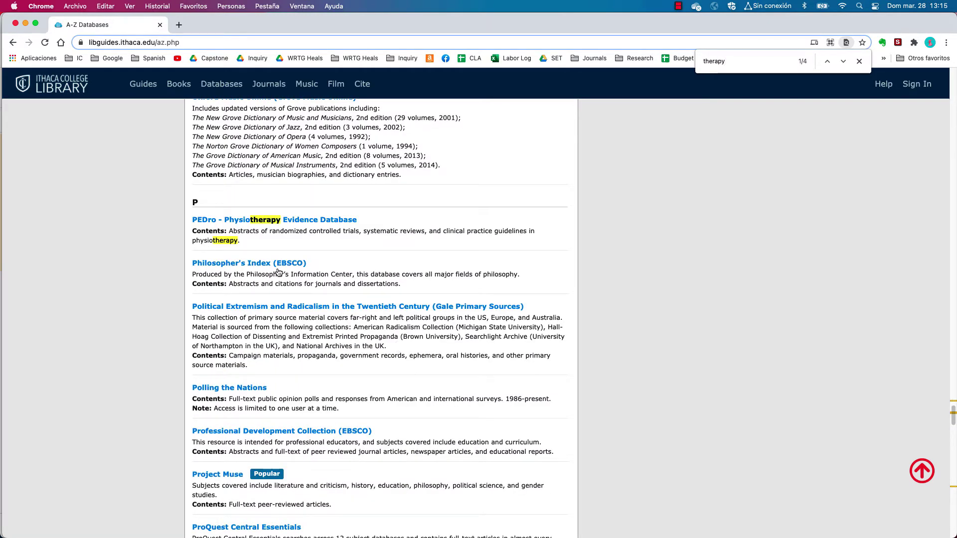
{"action": "scroll", "coordinate": [352, 364], "scroll_direction": "down", "scroll_amount": 5}
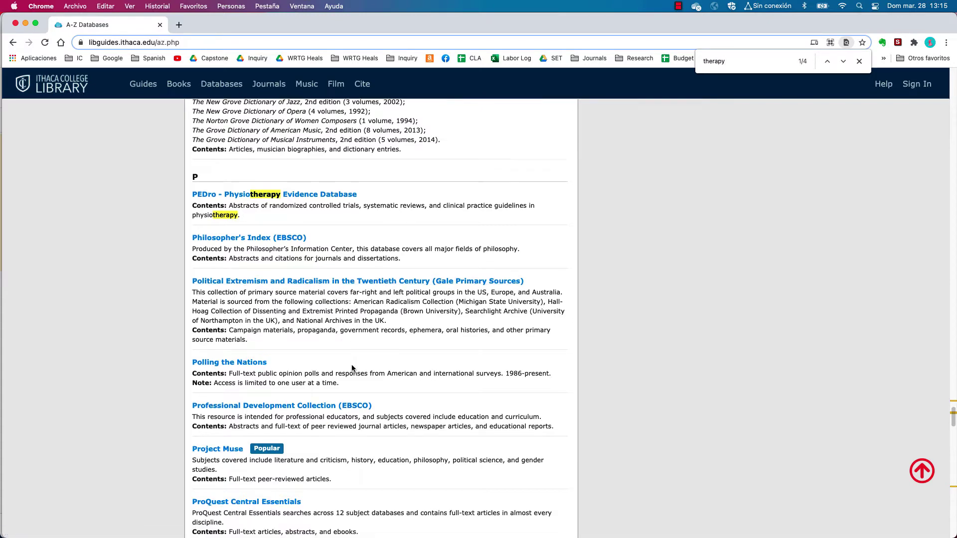
{"action": "scroll", "coordinate": [352, 368], "scroll_direction": "down", "scroll_amount": 20}
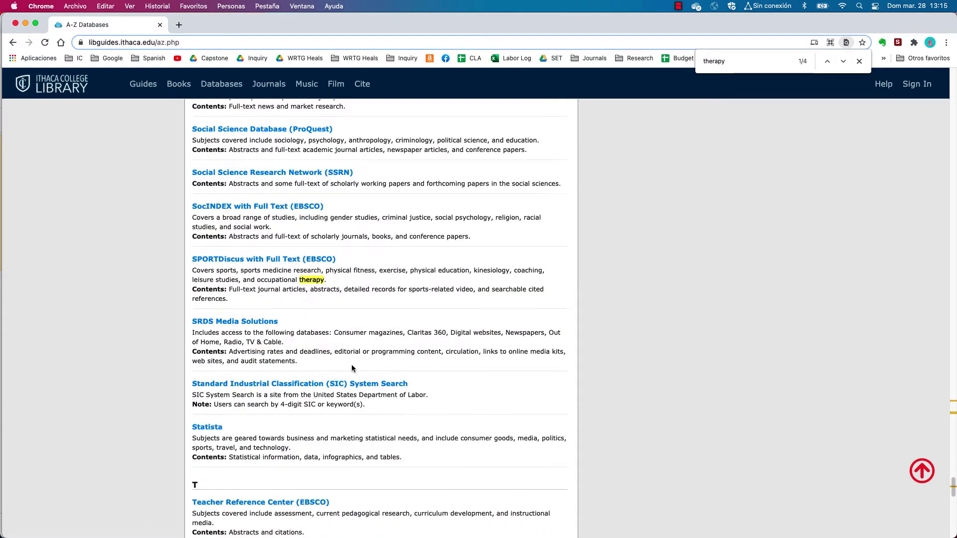
Open the SPORTDiscus with Full Text database and review its advanced search modes and result limiters
{"action": "left_click", "coordinate": [268, 261]}
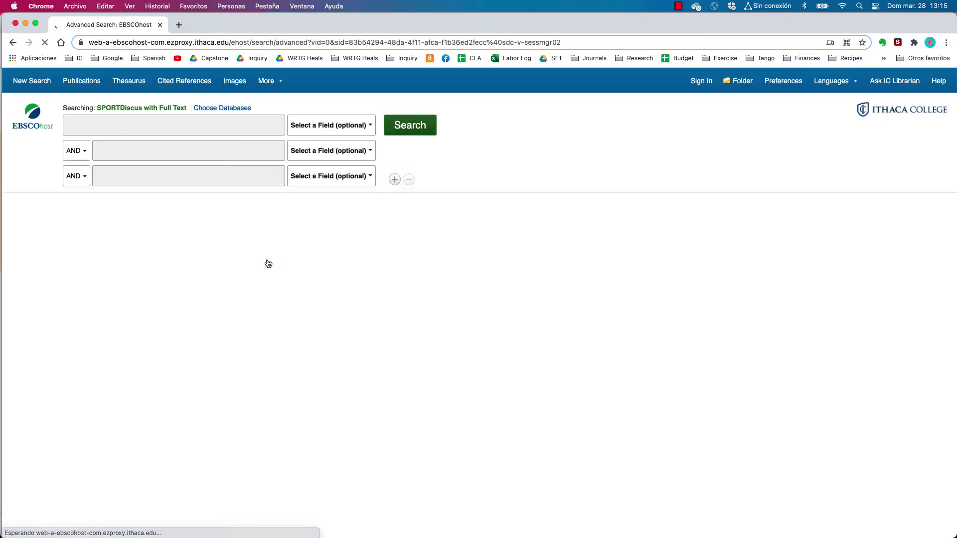
{"action": "scroll", "coordinate": [411, 324], "scroll_direction": "down", "scroll_amount": 5}
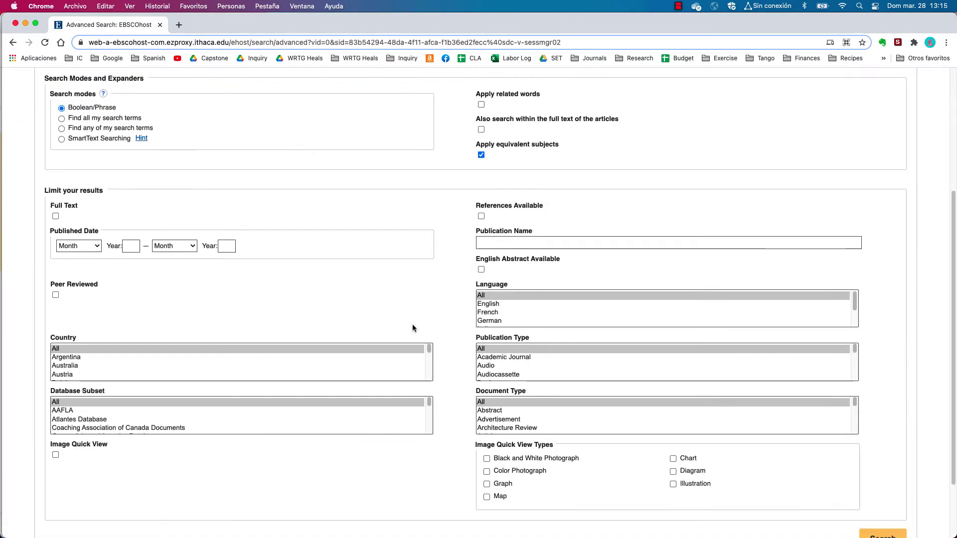
{"action": "scroll", "coordinate": [404, 304], "scroll_direction": "up", "scroll_amount": 5}
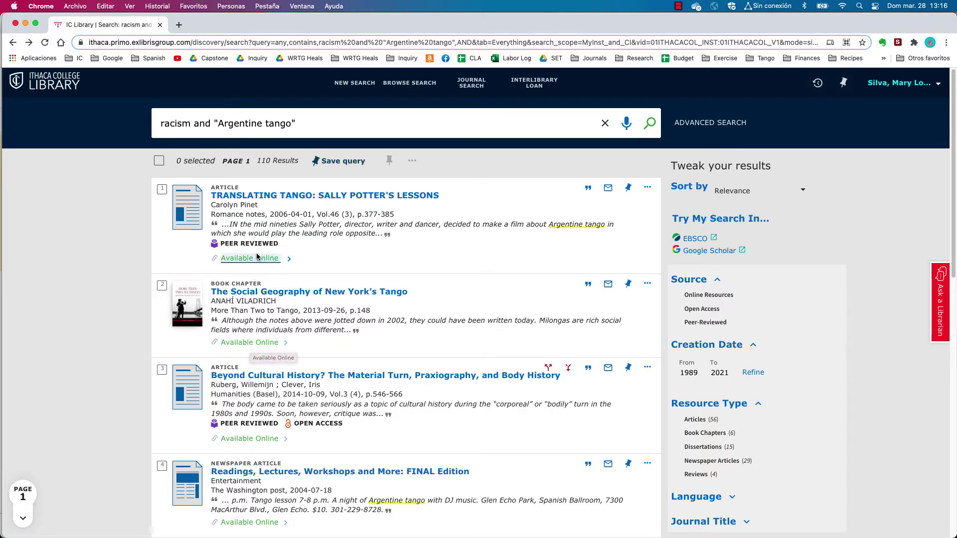
Open the article "Translating Tango: Sally Potter's Lessons" through EBSCOhost Academic Search Premier and preview its detailed record for printing
{"action": "left_click", "coordinate": [244, 267]}
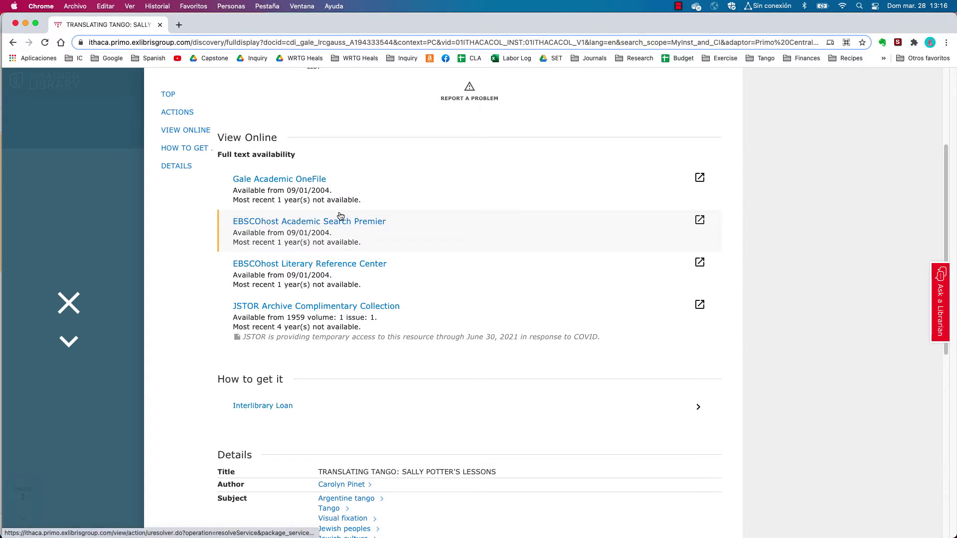
{"action": "left_click", "coordinate": [309, 222]}
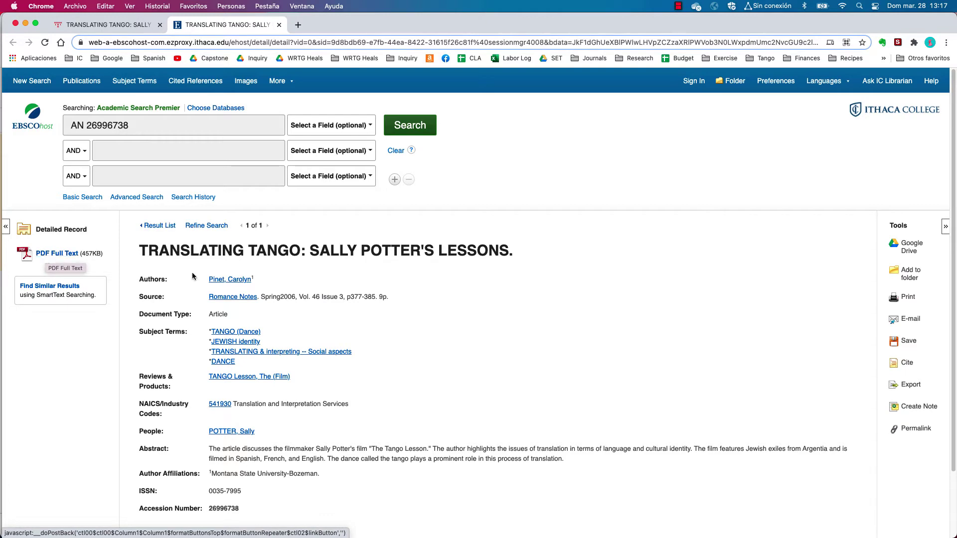
{"action": "scroll", "coordinate": [395, 306], "scroll_direction": "down", "scroll_amount": 1}
{"action": "scroll", "coordinate": [395, 309], "scroll_direction": "down", "scroll_amount": 2}
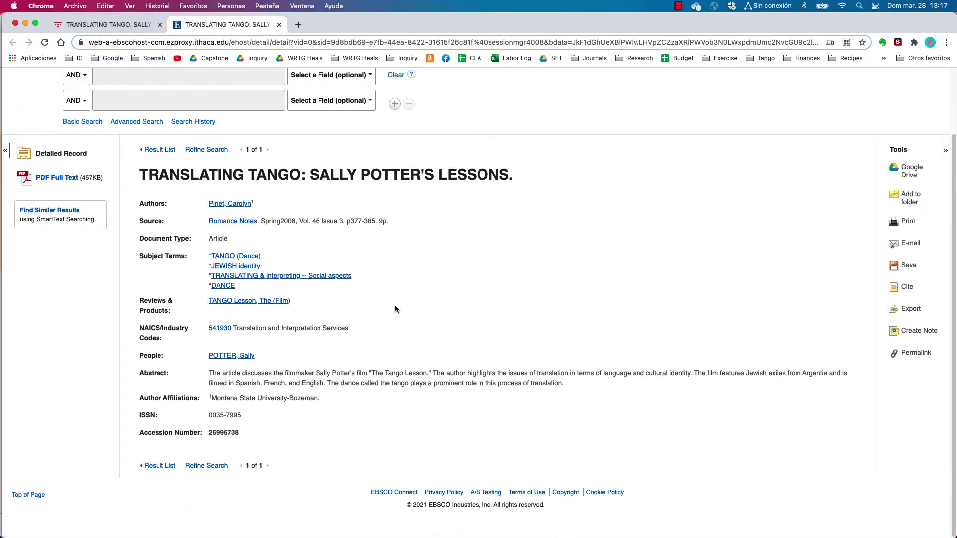
{"action": "scroll", "coordinate": [395, 309], "scroll_direction": "up", "scroll_amount": 4}
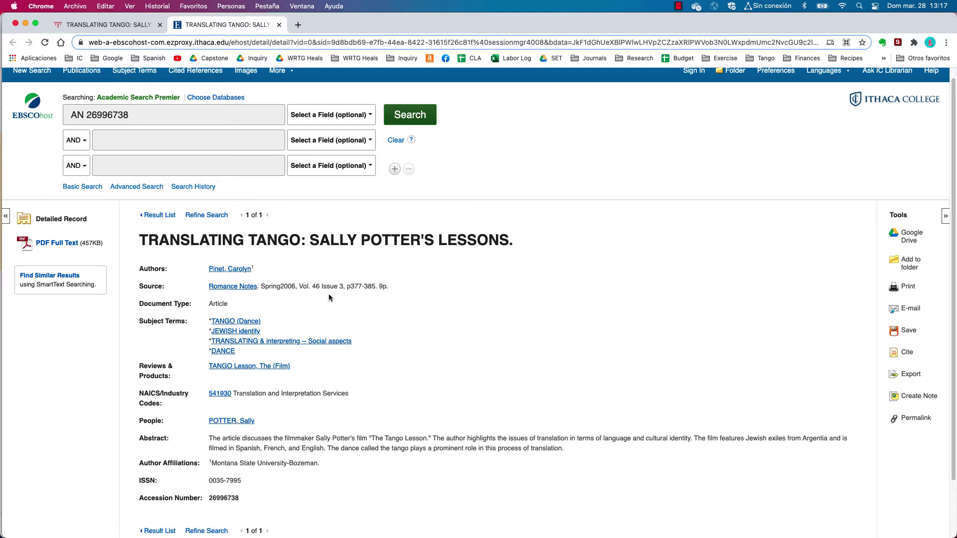
{"action": "key", "text": "super+p"}
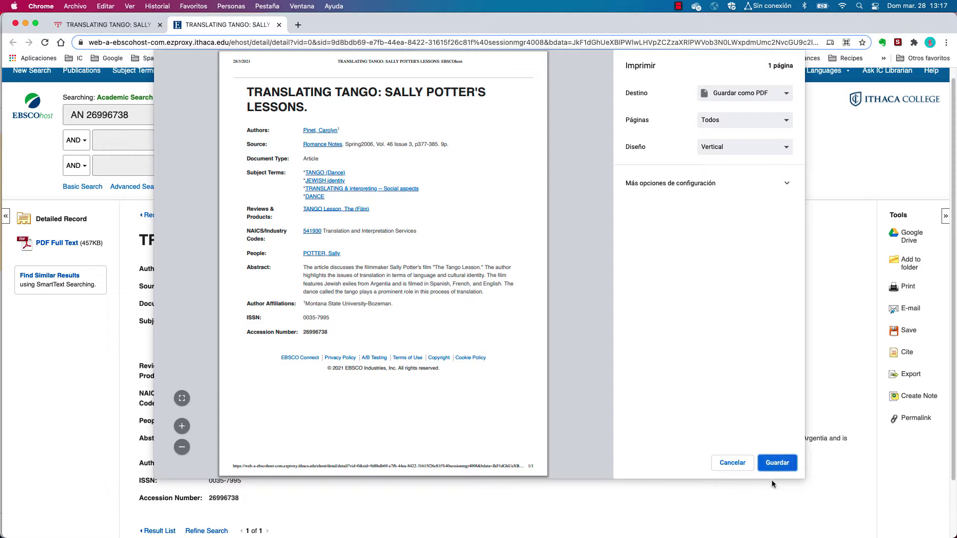
{"action": "left_click", "coordinate": [733, 464]}
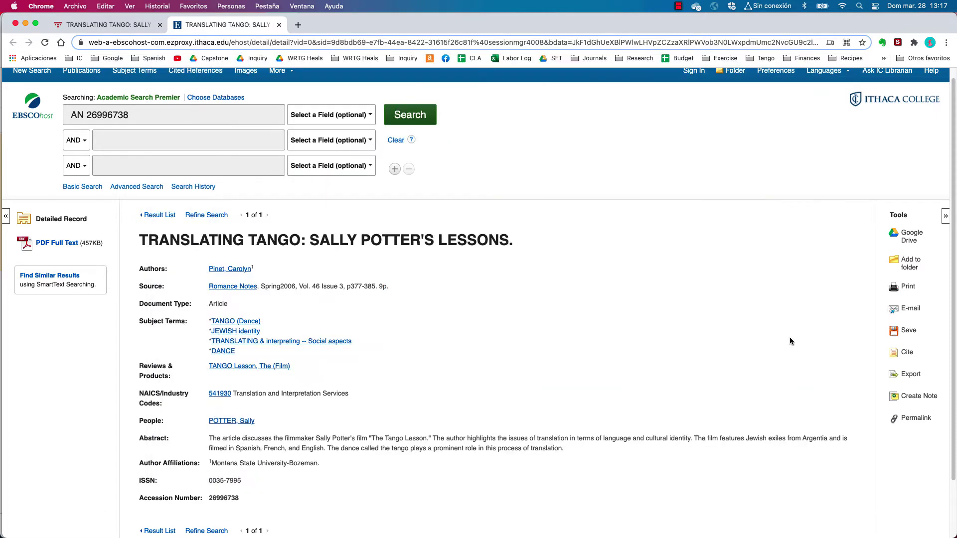
Display the article's citation formats, select the APA reference text, and look through the other citation styles
{"action": "left_click", "coordinate": [903, 354]}
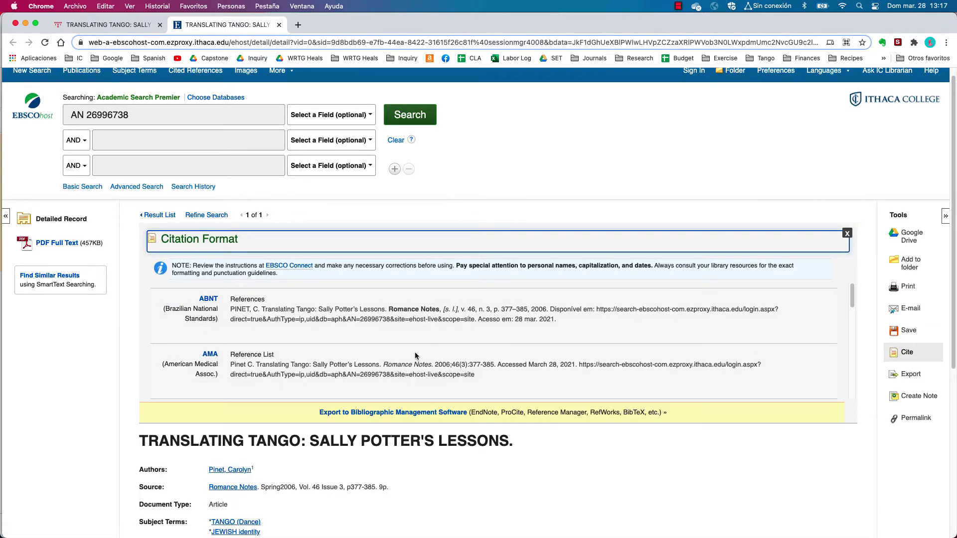
{"action": "scroll", "coordinate": [410, 310], "scroll_direction": "down", "scroll_amount": 5}
{"action": "scroll", "coordinate": [411, 310], "scroll_direction": "down", "scroll_amount": 3}
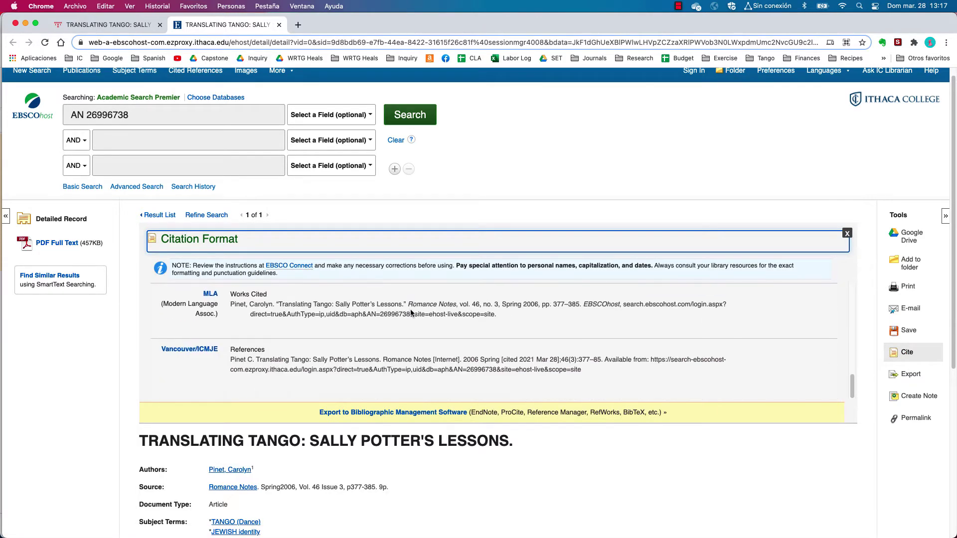
{"action": "scroll", "coordinate": [409, 300], "scroll_direction": "up", "scroll_amount": 7}
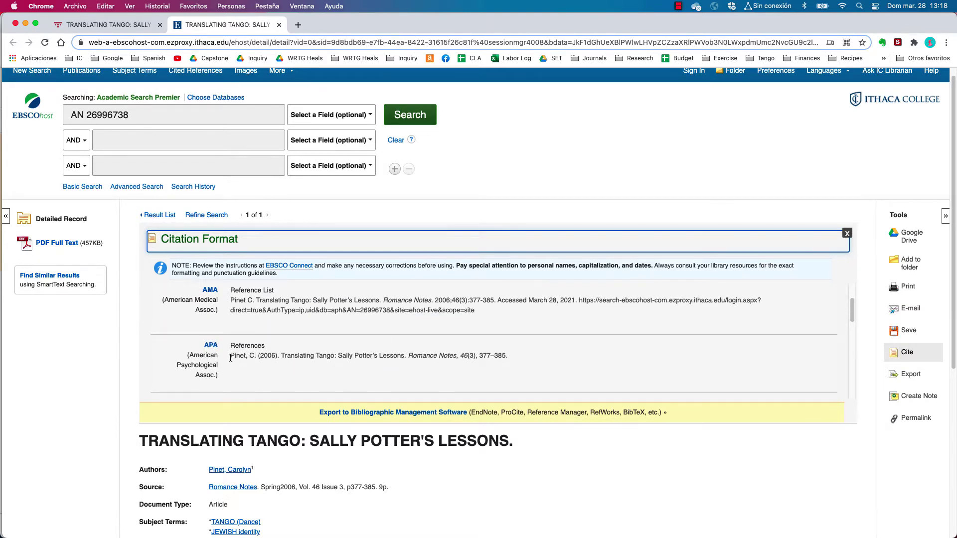
{"action": "left_click_drag", "start_coordinate": [231, 356], "coordinate": [525, 358]}
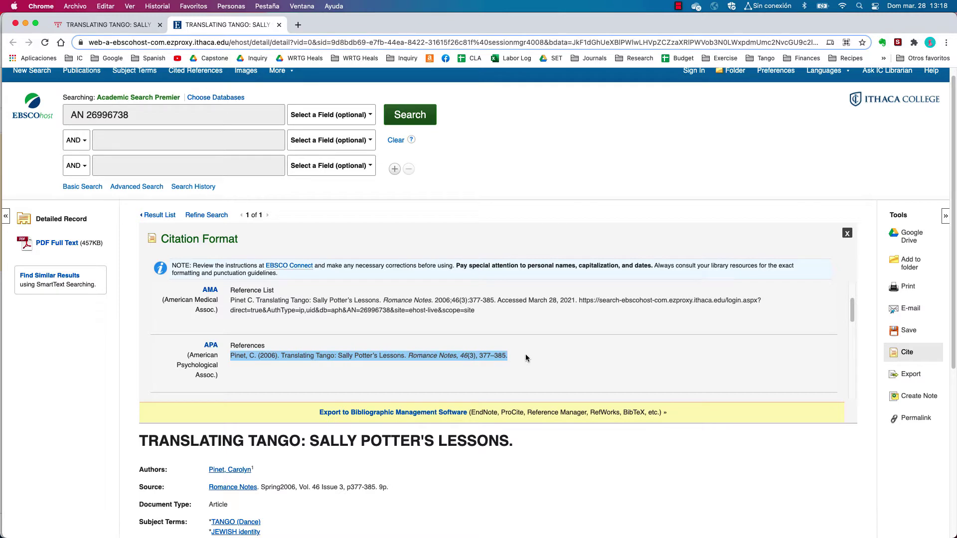
{"action": "scroll", "coordinate": [519, 359], "scroll_direction": "down", "scroll_amount": 6}
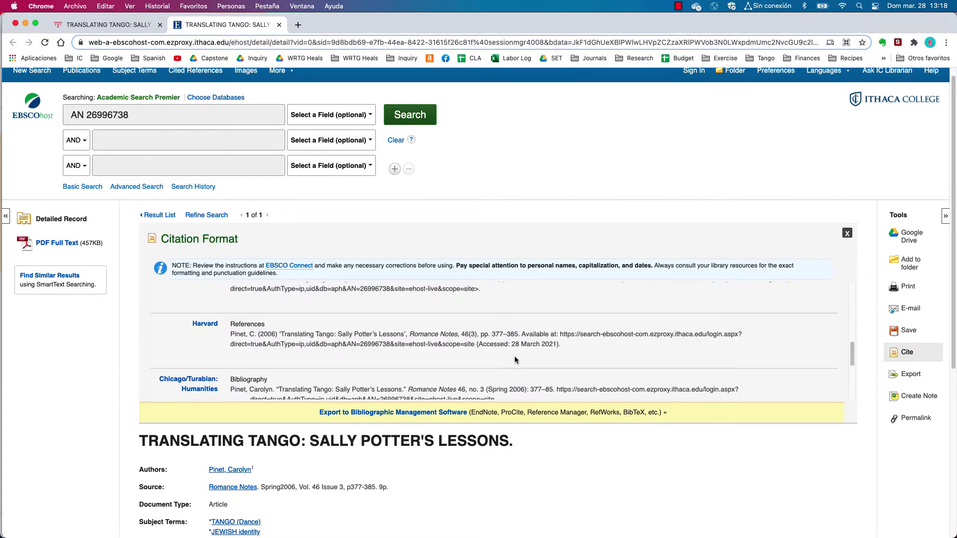
{"action": "scroll", "coordinate": [473, 332], "scroll_direction": "up", "scroll_amount": 2}
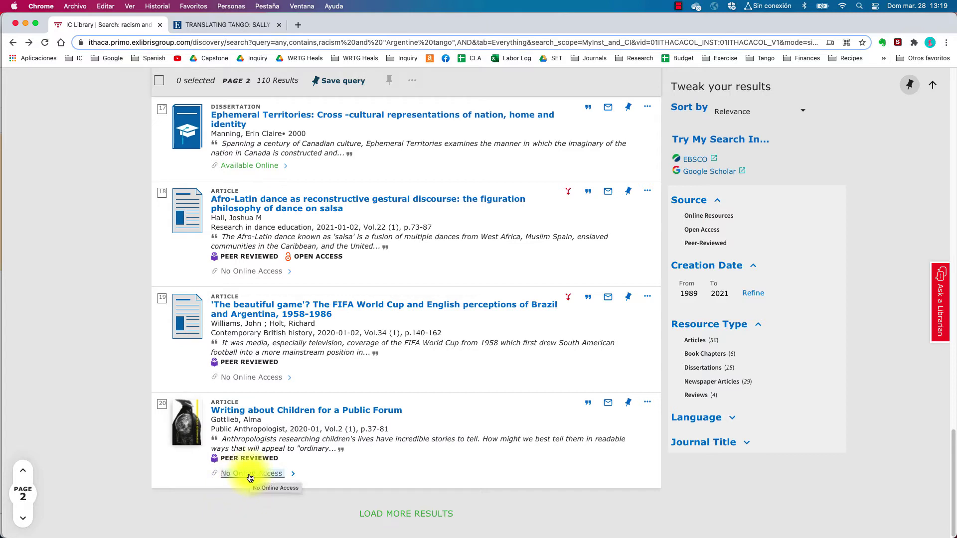
Open the interlibrary loan request form for the article "Writing about Children for a Public Forum" and review its fields
{"action": "left_click", "coordinate": [250, 474]}
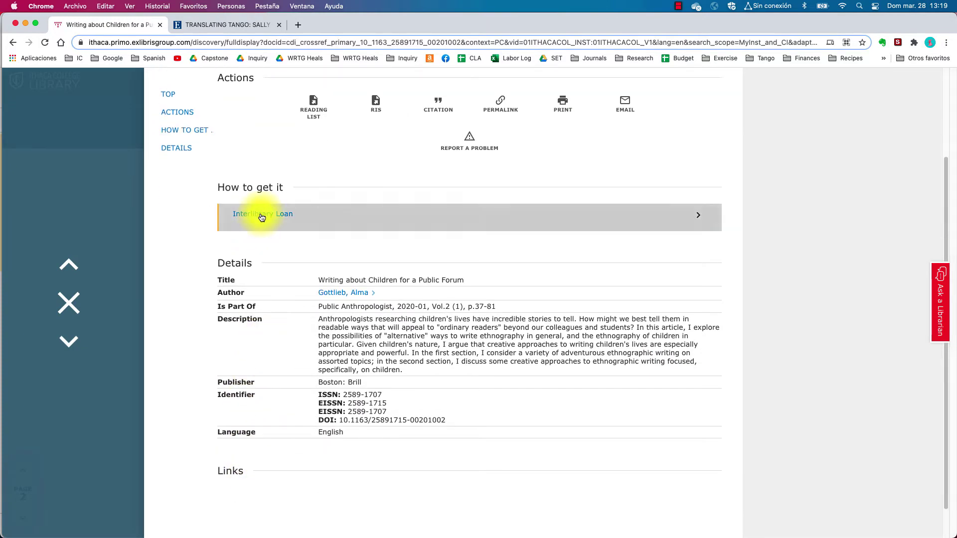
{"action": "left_click", "coordinate": [262, 216]}
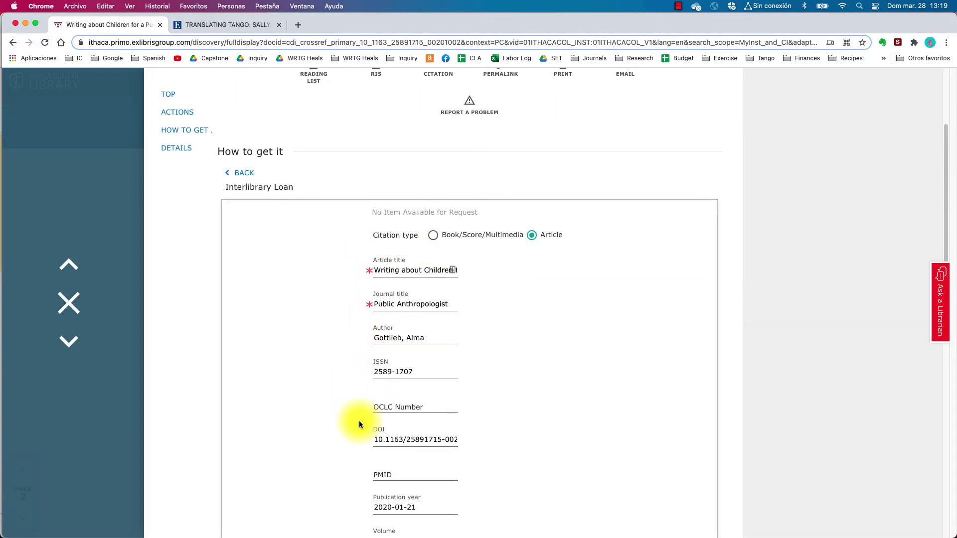
{"action": "scroll", "coordinate": [359, 421], "scroll_direction": "down", "scroll_amount": 10}
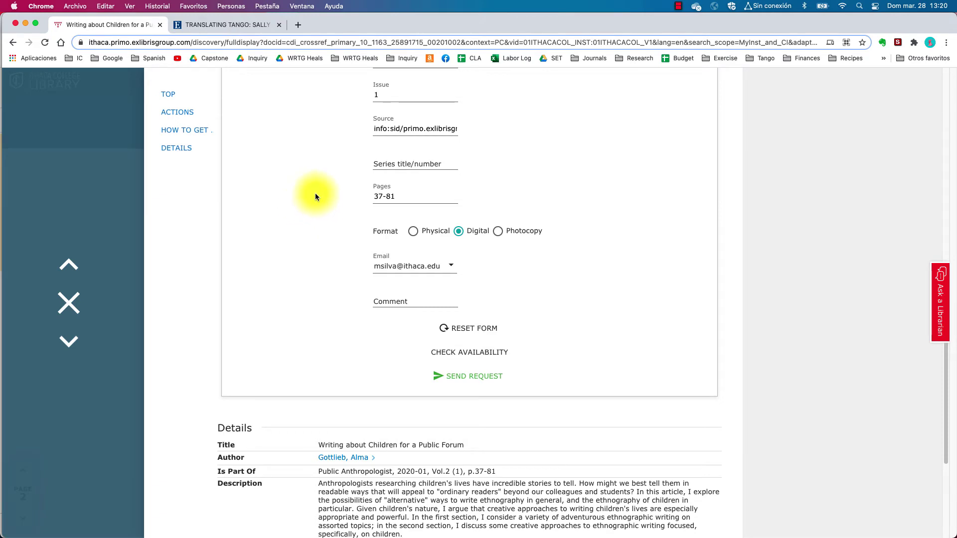
{"action": "scroll", "coordinate": [307, 203], "scroll_direction": "up", "scroll_amount": 9}
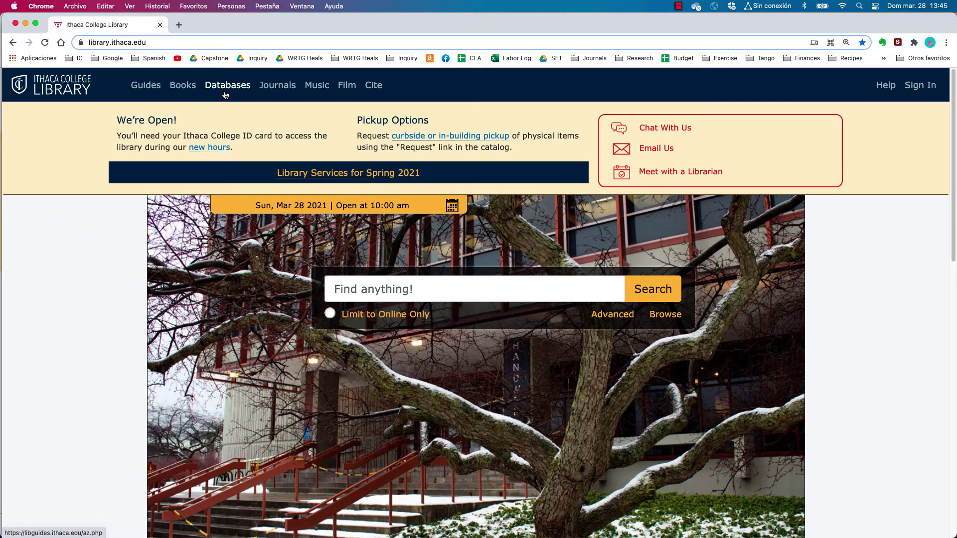
Open Google Scholar from the library's A-Z Databases list, filtered to databases beginning with G
{"action": "left_click", "coordinate": [223, 90]}
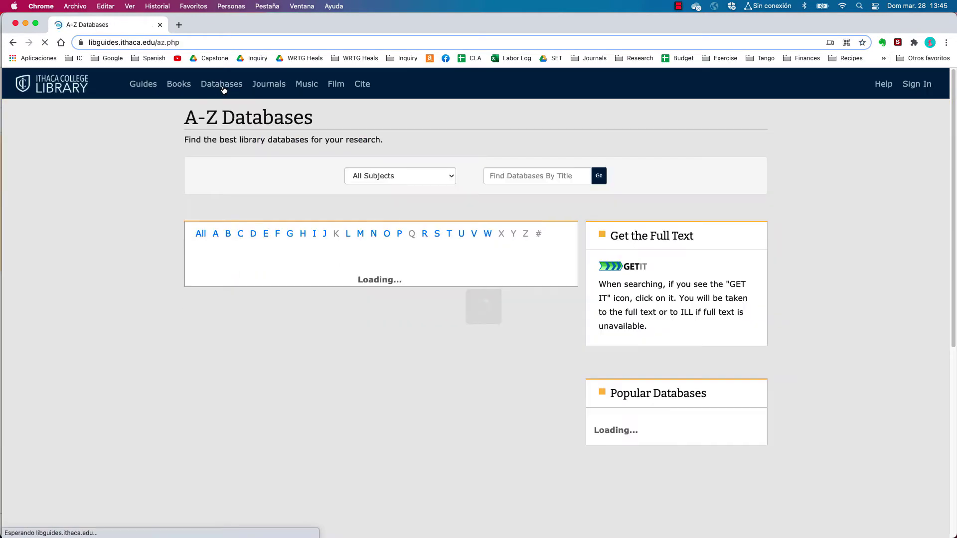
{"action": "left_click", "coordinate": [290, 234]}
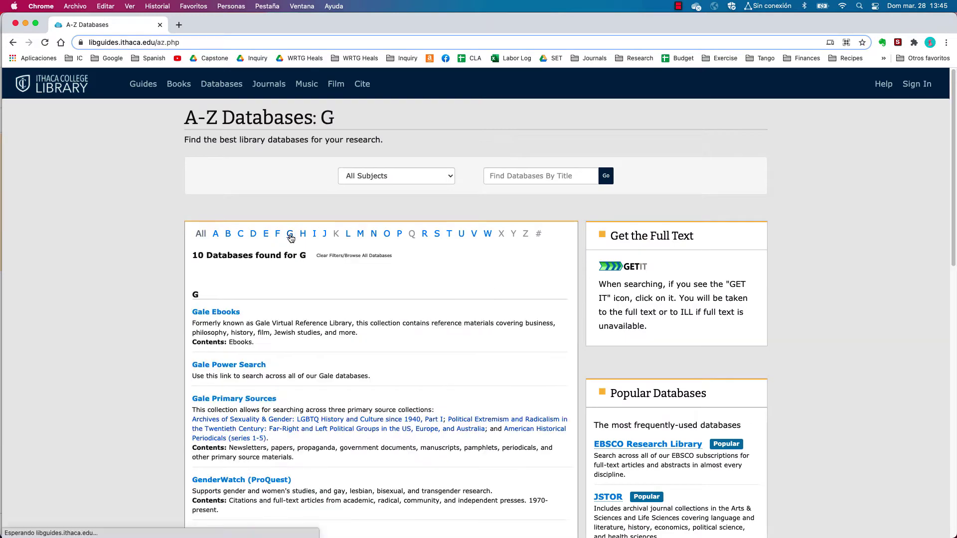
{"action": "scroll", "coordinate": [327, 333], "scroll_direction": "down", "scroll_amount": 8}
{"action": "scroll", "coordinate": [327, 332], "scroll_direction": "up", "scroll_amount": 3}
{"action": "left_click", "coordinate": [220, 458]}
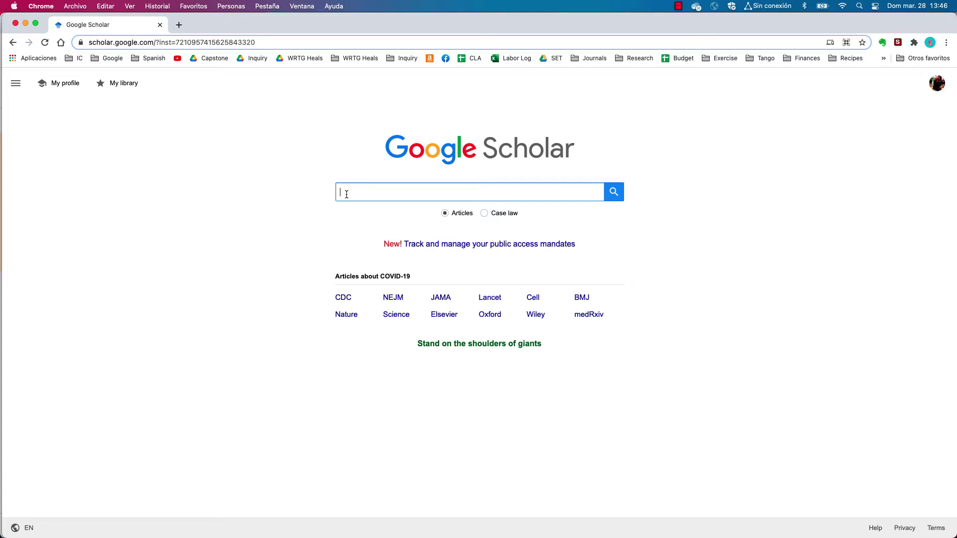
Search Google Scholar for "racism and argentine tango"
{"action": "type", "text": "racism and a"}
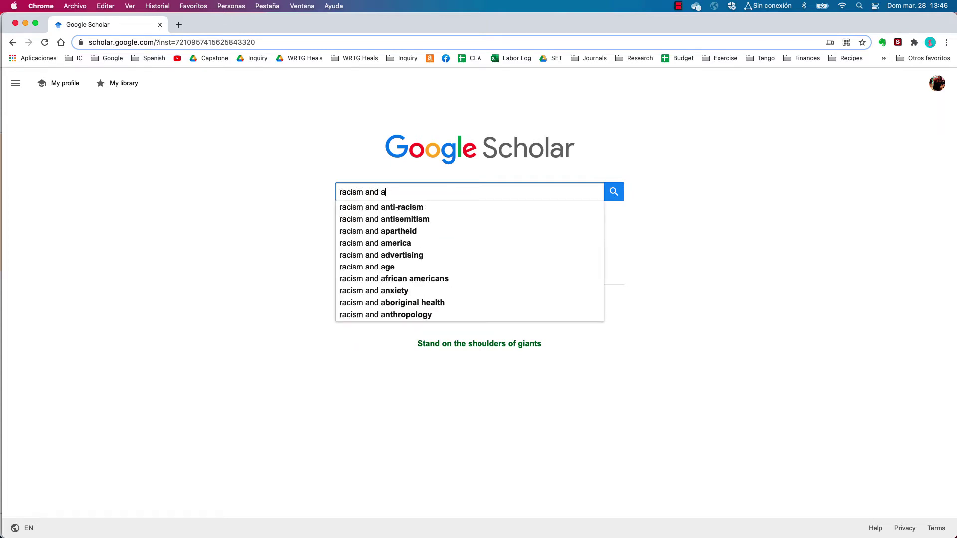
{"action": "type", "text": "rgentine tango"}
{"action": "key", "text": "Return"}
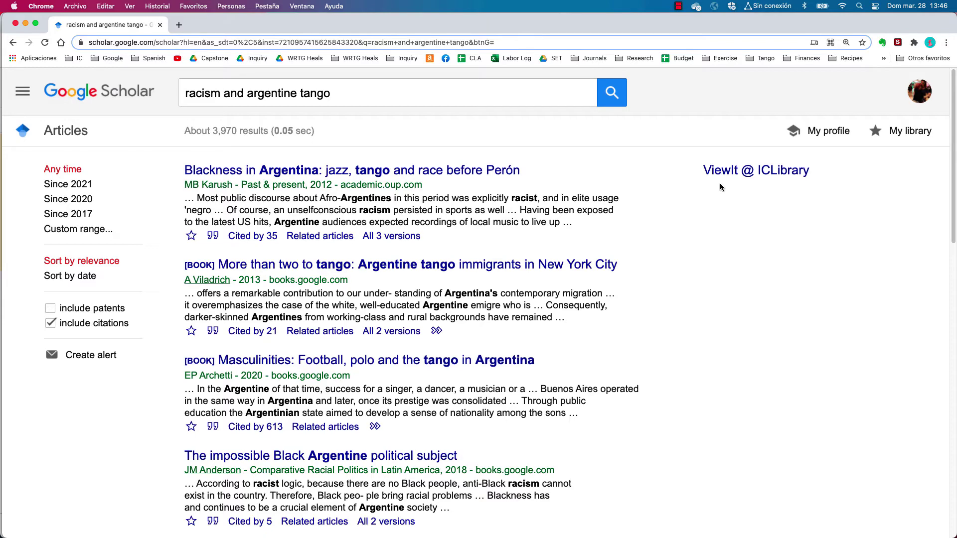
Examine the article results with their library access links and citation counts, and look over the Ithaca College Library home page
{"action": "scroll", "coordinate": [719, 376], "scroll_direction": "down", "scroll_amount": 6}
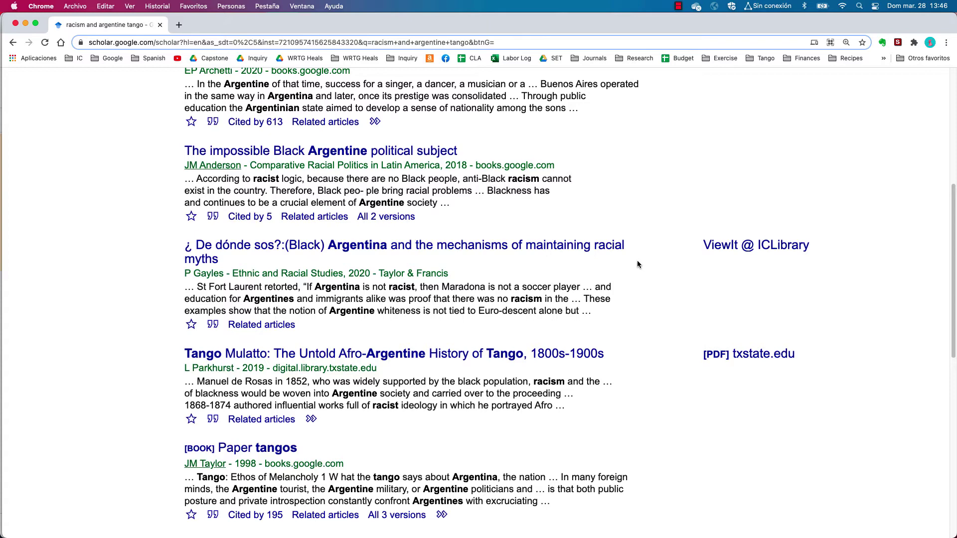
{"action": "scroll", "coordinate": [656, 187], "scroll_direction": "up", "scroll_amount": 6}
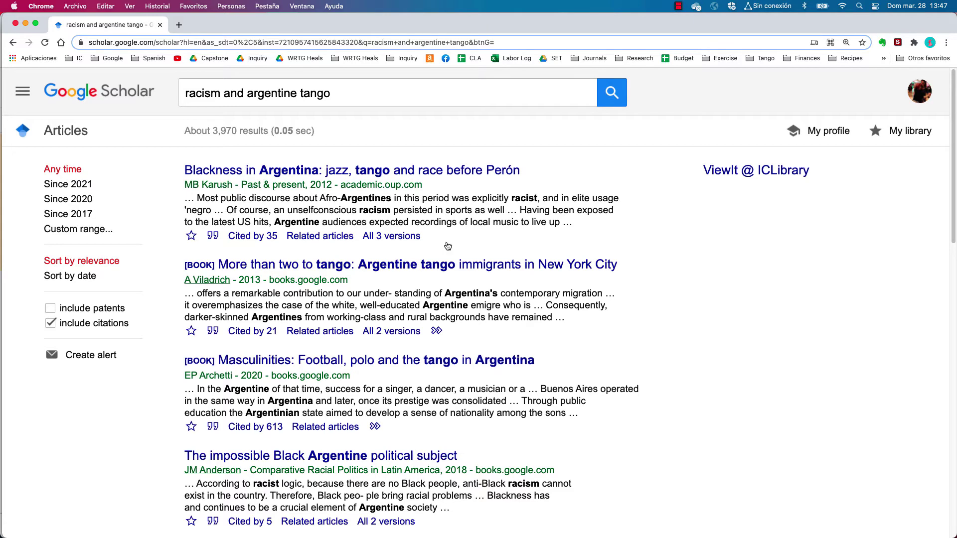
{"action": "scroll", "coordinate": [491, 278], "scroll_direction": "down", "scroll_amount": 5}
{"action": "scroll", "coordinate": [492, 277], "scroll_direction": "down", "scroll_amount": 10}
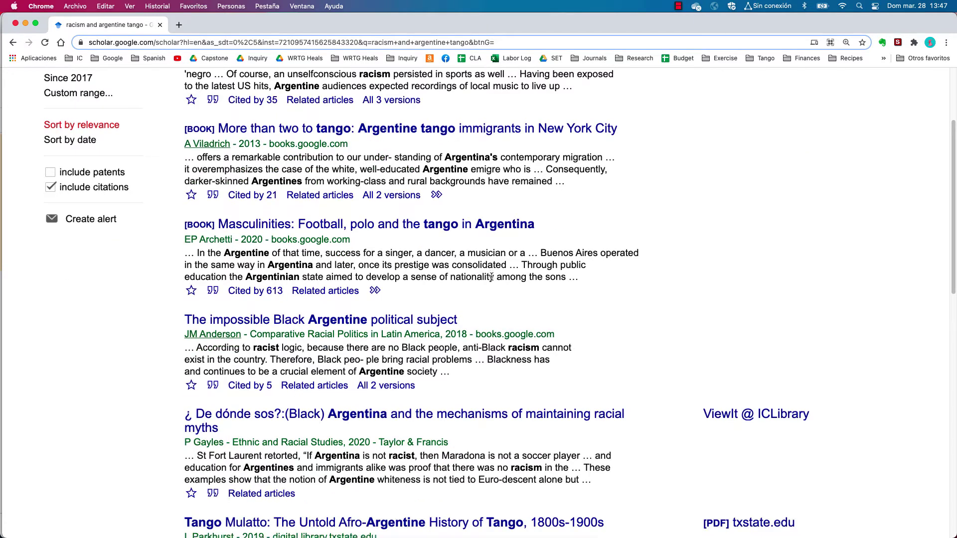
{"action": "scroll", "coordinate": [492, 277], "scroll_direction": "down", "scroll_amount": 7}
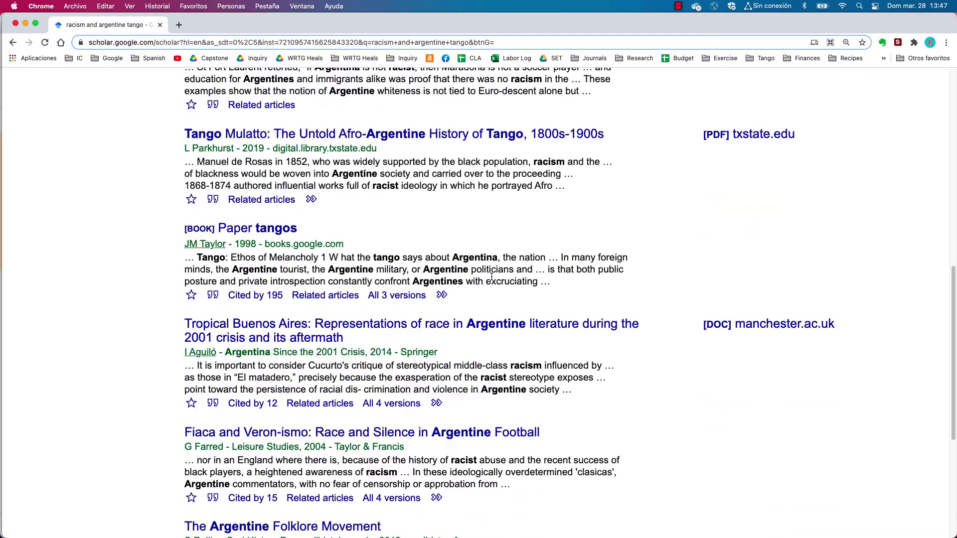
{"action": "scroll", "coordinate": [491, 277], "scroll_direction": "down", "scroll_amount": 3}
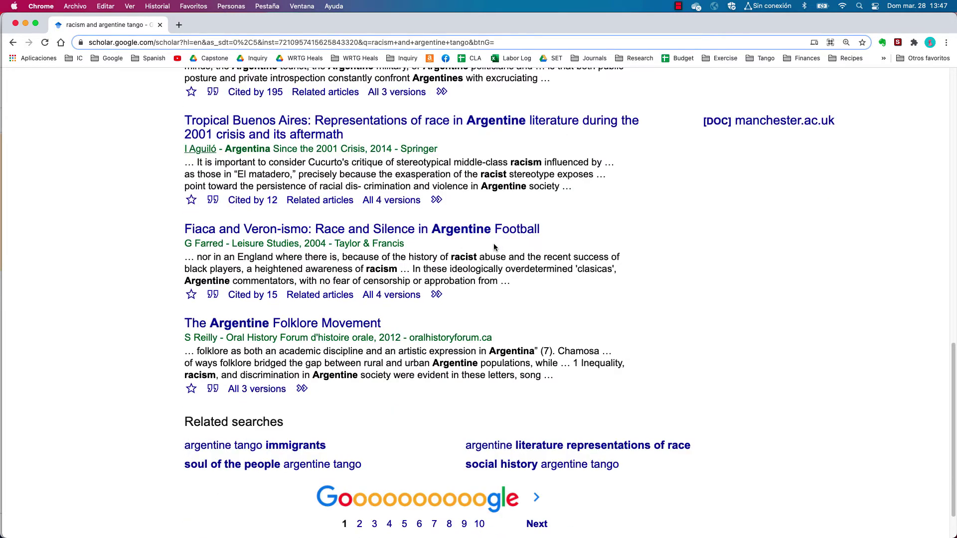
{"action": "scroll", "coordinate": [495, 242], "scroll_direction": "up", "scroll_amount": 20}
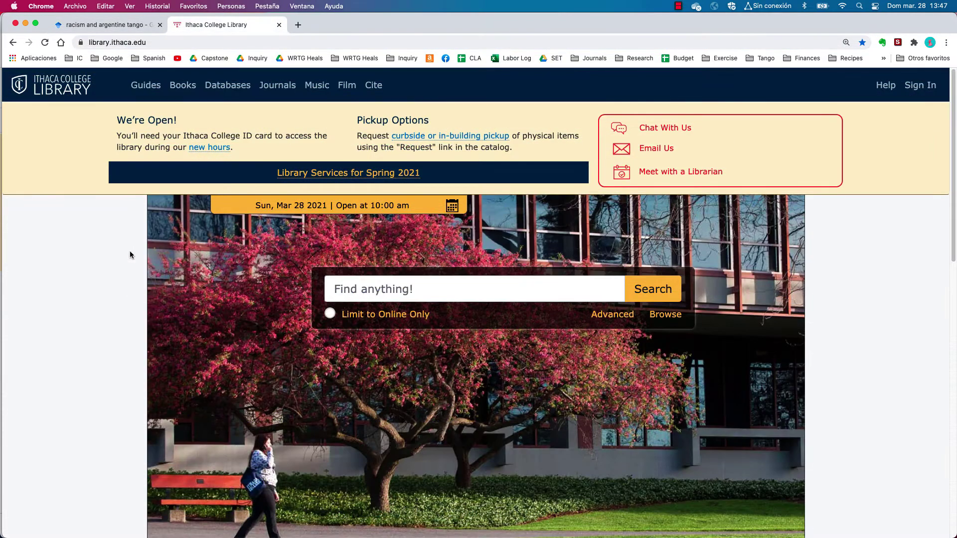
{"action": "scroll", "coordinate": [131, 255], "scroll_direction": "down", "scroll_amount": 15}
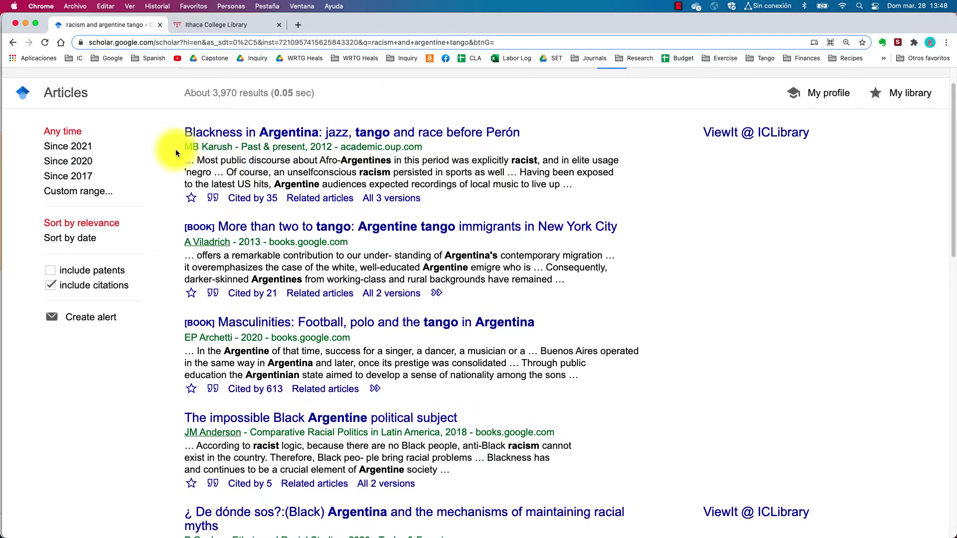
Open the list of works citing "Masculinities: Football, polo and the tango in Argentina" in a new browser tab
{"action": "scroll", "coordinate": [253, 257], "scroll_direction": "down", "scroll_amount": 3}
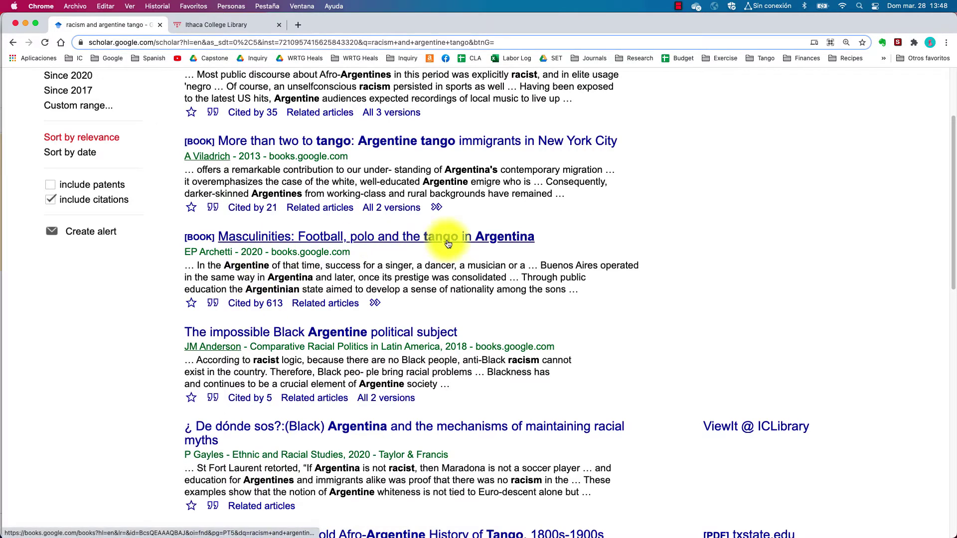
{"action": "right_click", "coordinate": [254, 305]}
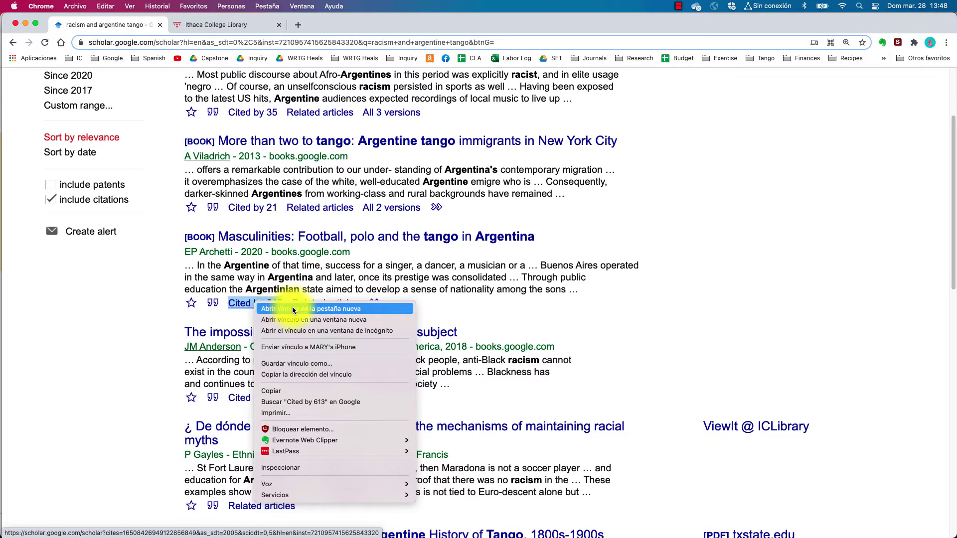
{"action": "left_click", "coordinate": [286, 309]}
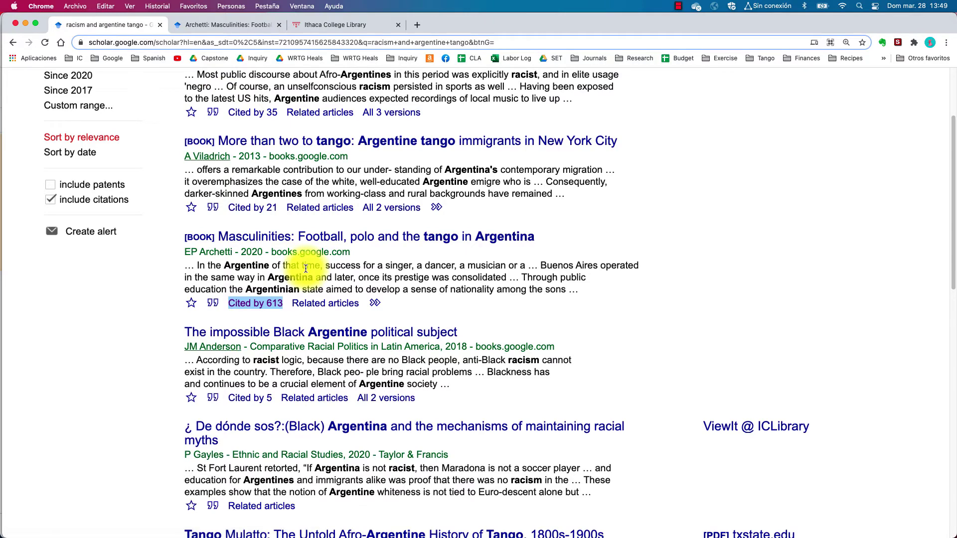
Open the article "¿De dónde sos?: (Black) Argentina and the mechanisms of maintaining racial myths" in a new browser tab
{"action": "scroll", "coordinate": [279, 280], "scroll_direction": "down", "scroll_amount": 1}
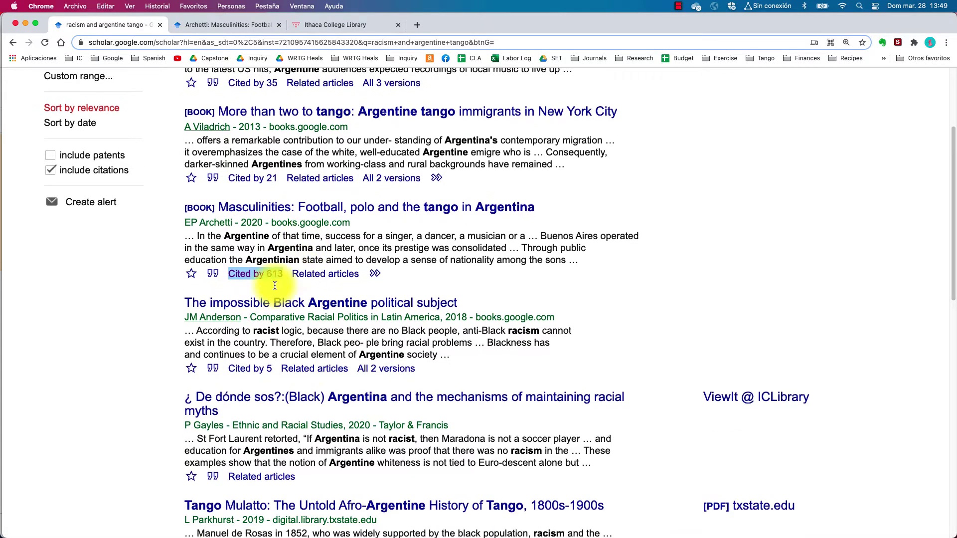
{"action": "right_click", "coordinate": [275, 398]}
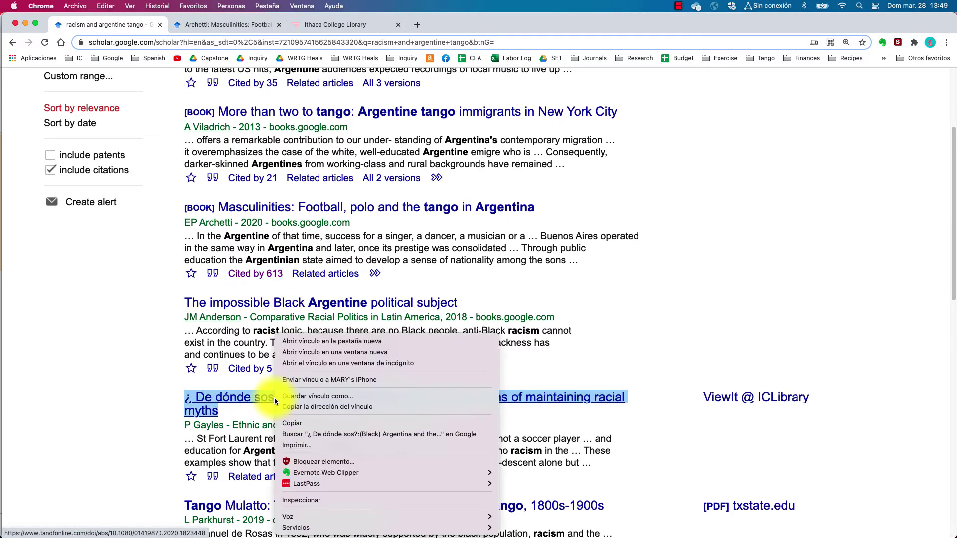
{"action": "left_click", "coordinate": [363, 342]}
Open "Tropical Buenos Aires: Representations of race in Argentine literature during the 2001 crisis and its aftermath" in a new browser tab
{"action": "scroll", "coordinate": [370, 345], "scroll_direction": "down", "scroll_amount": 5}
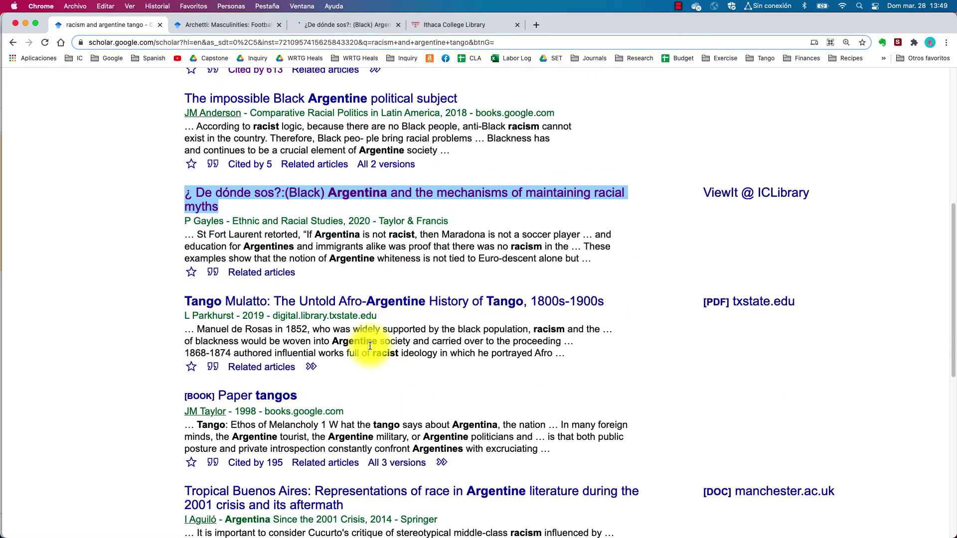
{"action": "scroll", "coordinate": [374, 343], "scroll_direction": "down", "scroll_amount": 2}
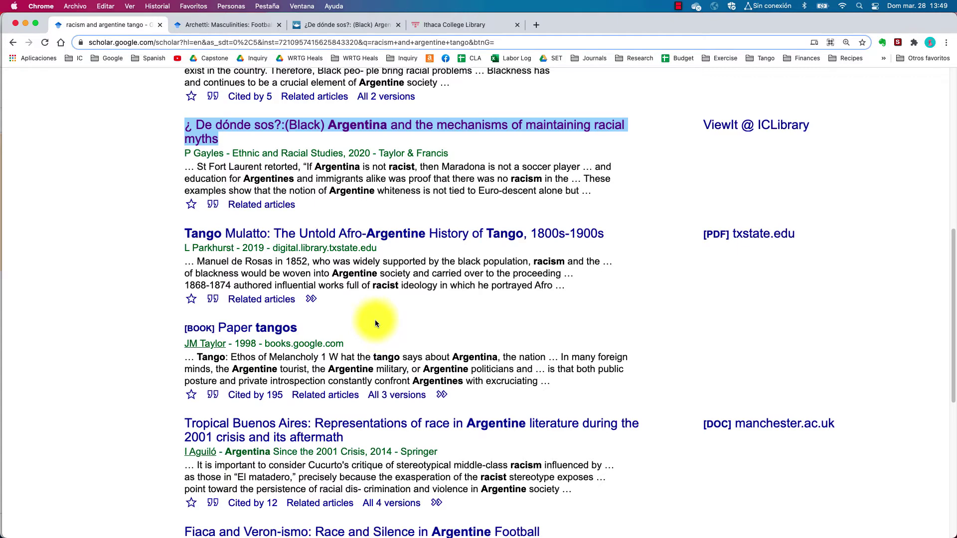
{"action": "scroll", "coordinate": [375, 322], "scroll_direction": "down", "scroll_amount": 4}
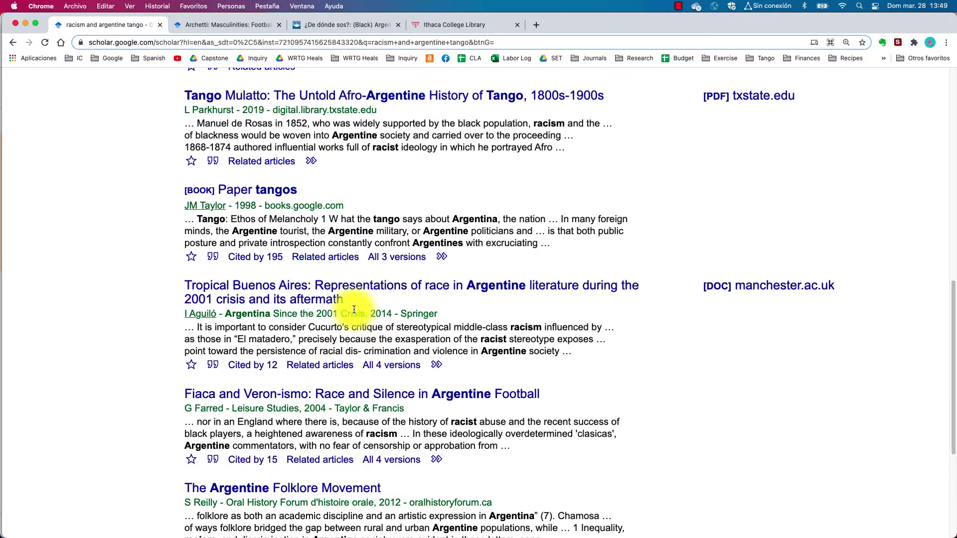
{"action": "right_click", "coordinate": [295, 301]}
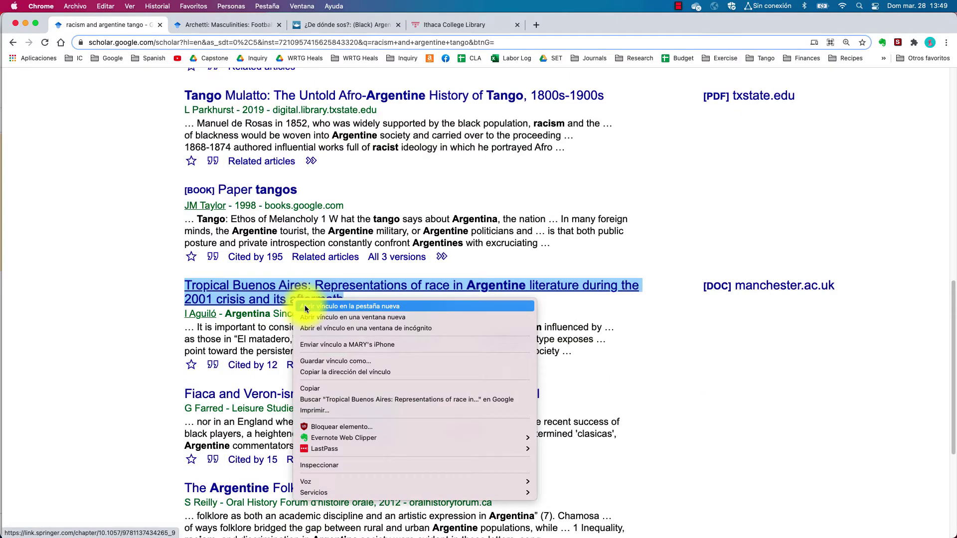
{"action": "left_click", "coordinate": [305, 306]}
Look through the opened source pages and the library home page, and return to the original Google Scholar results
{"action": "scroll", "coordinate": [311, 282], "scroll_direction": "up", "scroll_amount": 6}
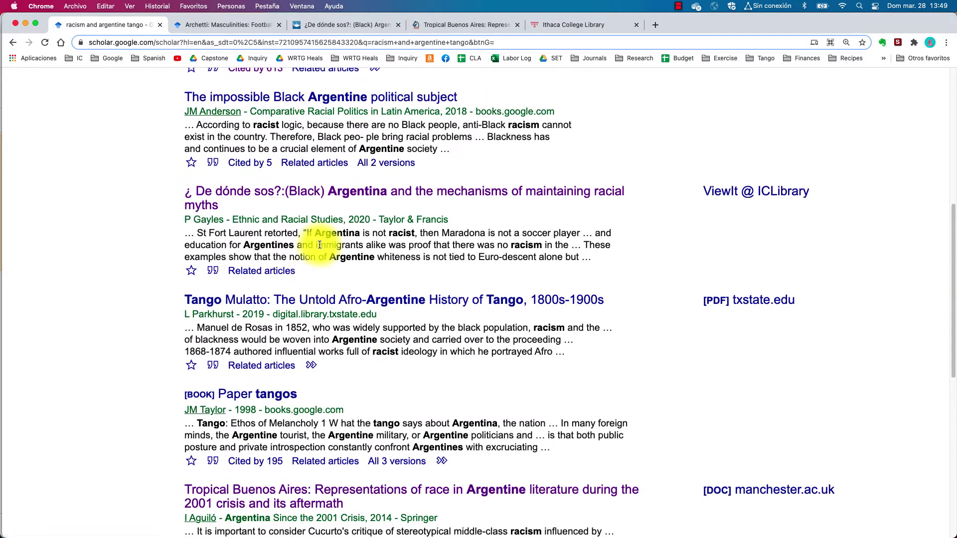
{"action": "left_click", "coordinate": [210, 28]}
{"action": "left_click", "coordinate": [321, 25]}
{"action": "left_click", "coordinate": [435, 27]}
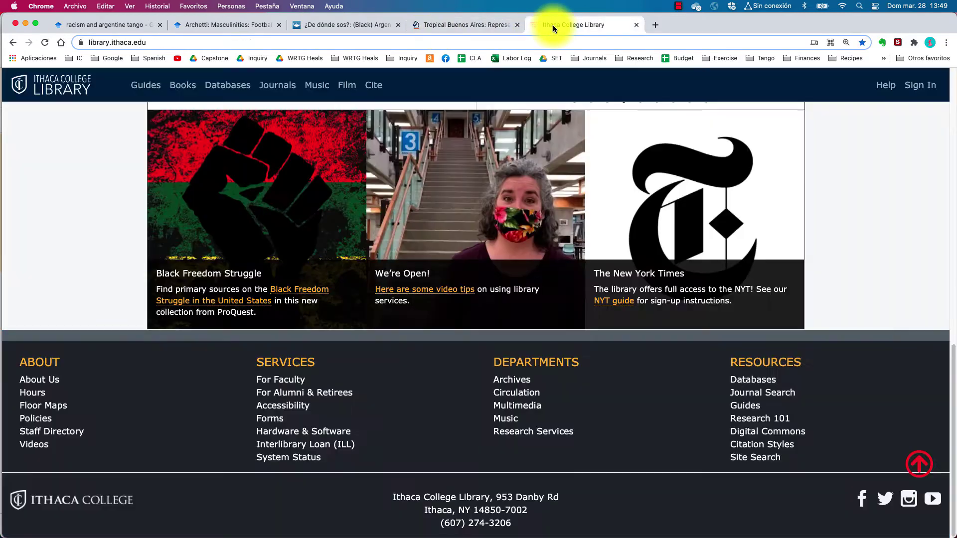
{"action": "left_click", "coordinate": [552, 24]}
{"action": "left_click", "coordinate": [183, 24]}
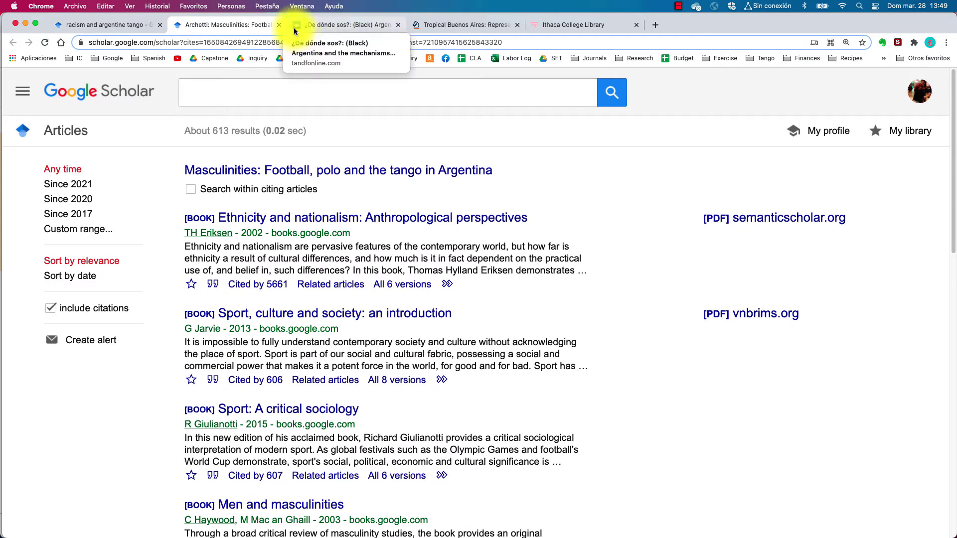
{"action": "left_click", "coordinate": [132, 27]}
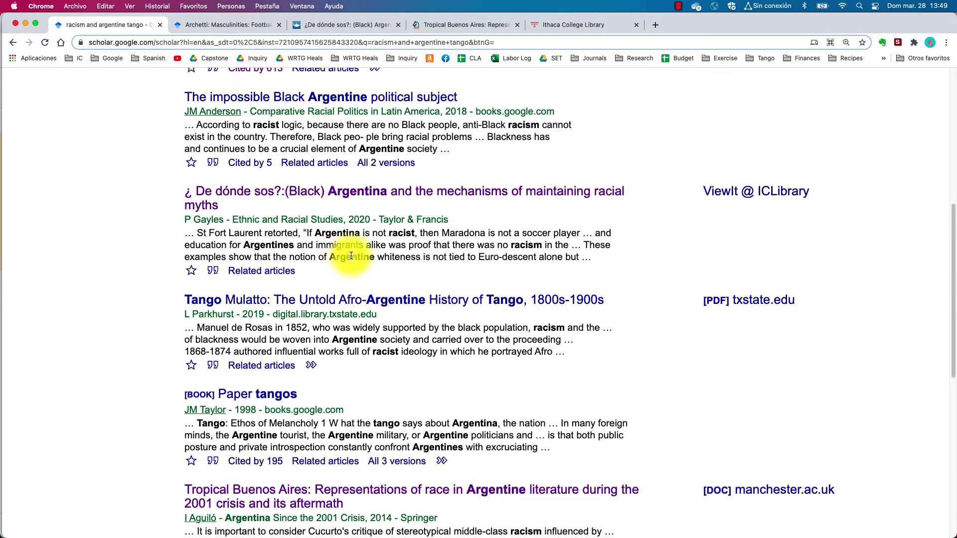
Search within the works citing "Masculinities: Football, polo and the tango in Argentina" for the exact phrase "argentine tango" and browse the results
{"action": "scroll", "coordinate": [274, 399], "scroll_direction": "up", "scroll_amount": 7}
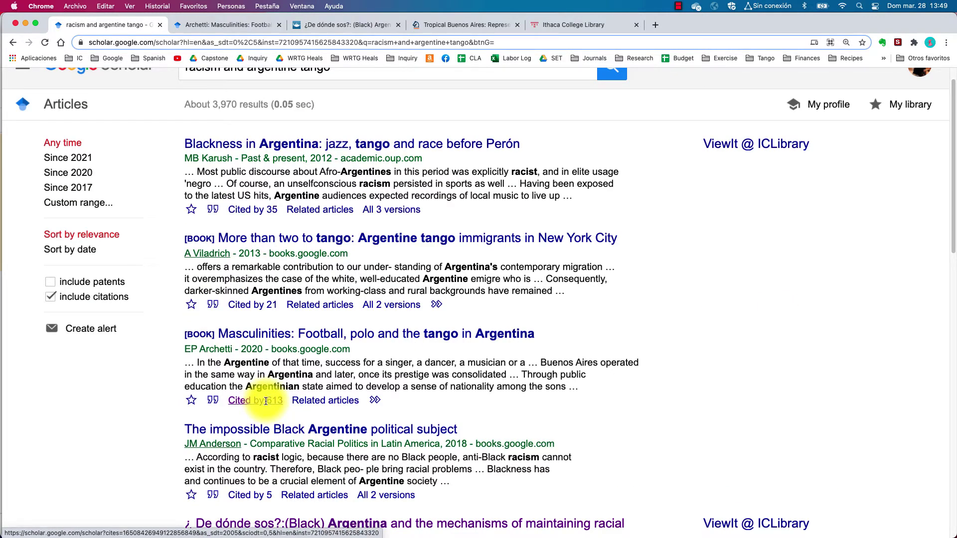
{"action": "left_click", "coordinate": [243, 25]}
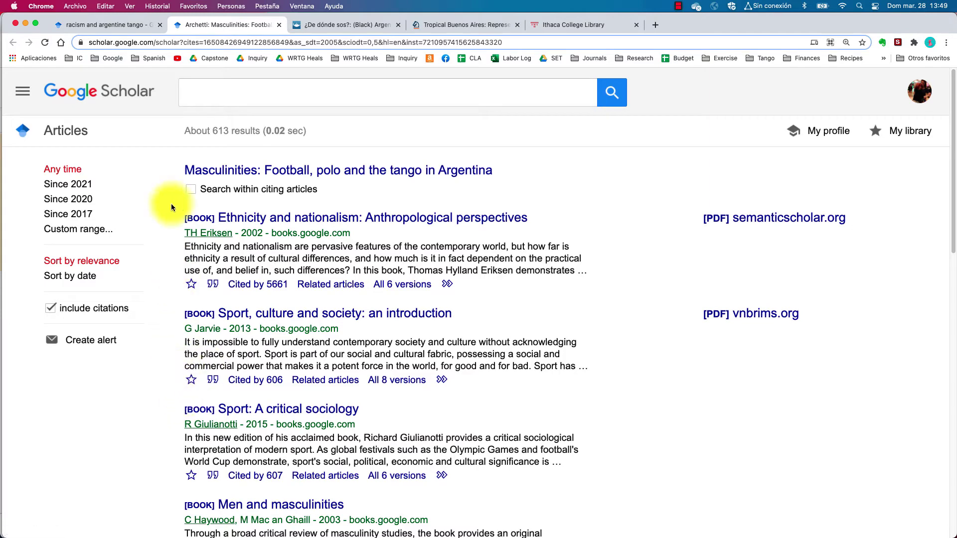
{"action": "left_click", "coordinate": [190, 195]}
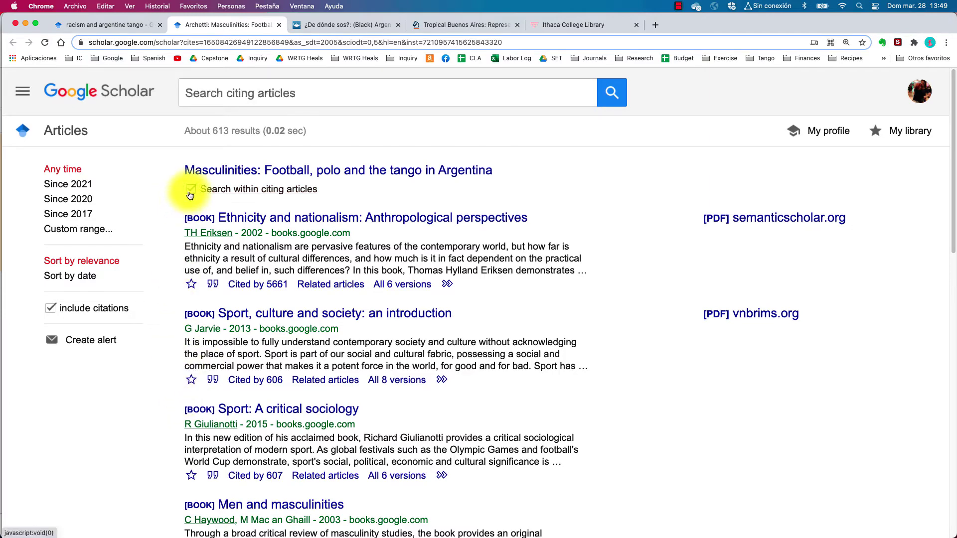
{"action": "left_click", "coordinate": [207, 97]}
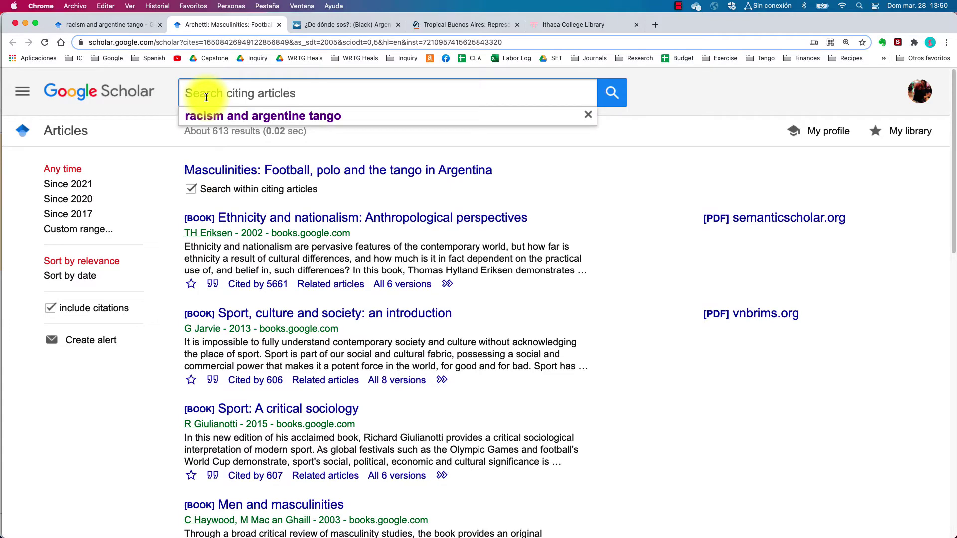
{"action": "type", "text": "argentine ta"}
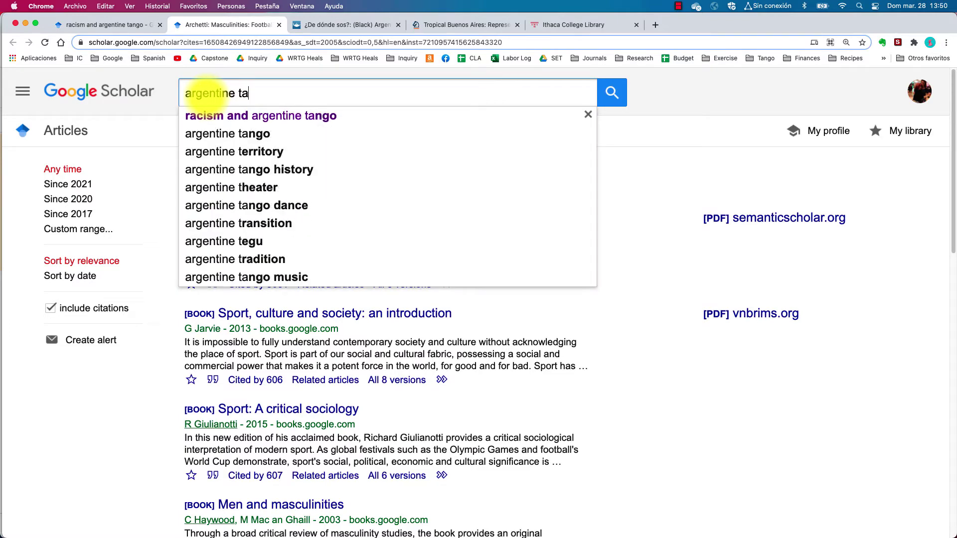
{"action": "type", "text": "ngo\""}
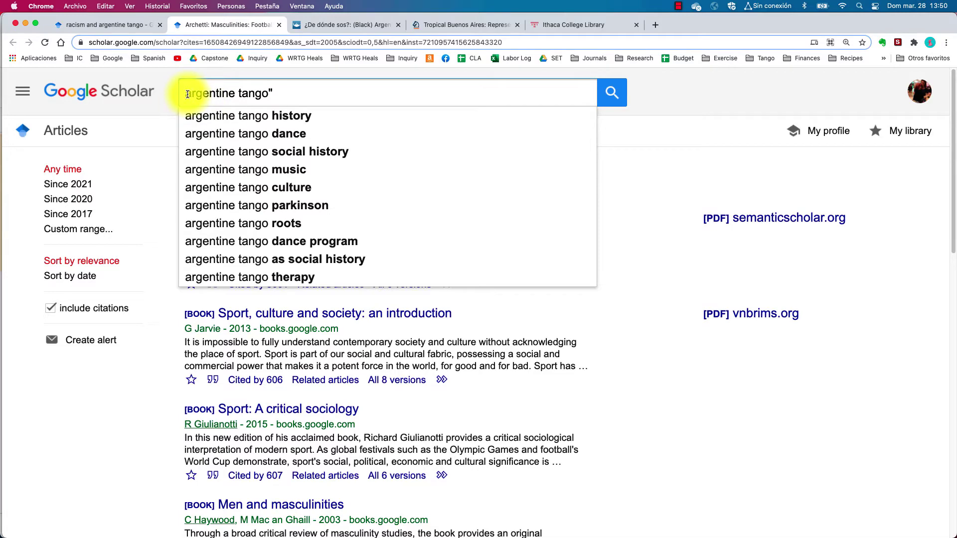
{"action": "left_click", "coordinate": [186, 94]}
{"action": "type", "text": "\""}
{"action": "key", "text": "Return"}
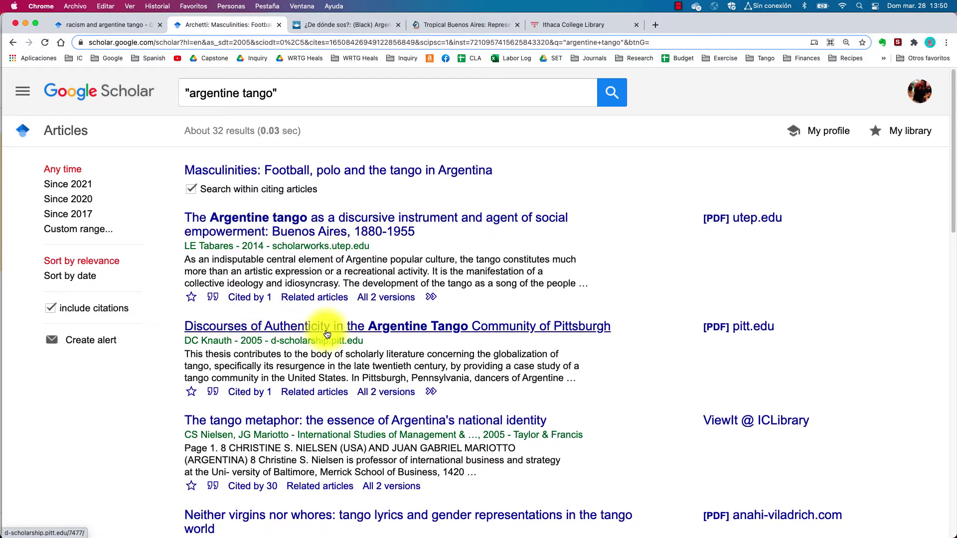
{"action": "scroll", "coordinate": [327, 334], "scroll_direction": "down", "scroll_amount": 5}
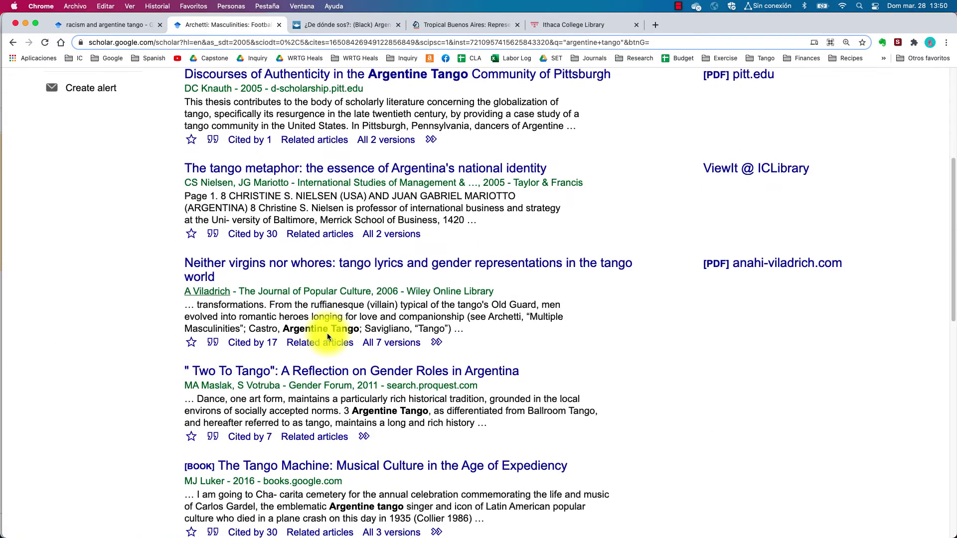
{"action": "scroll", "coordinate": [328, 333], "scroll_direction": "down", "scroll_amount": 12}
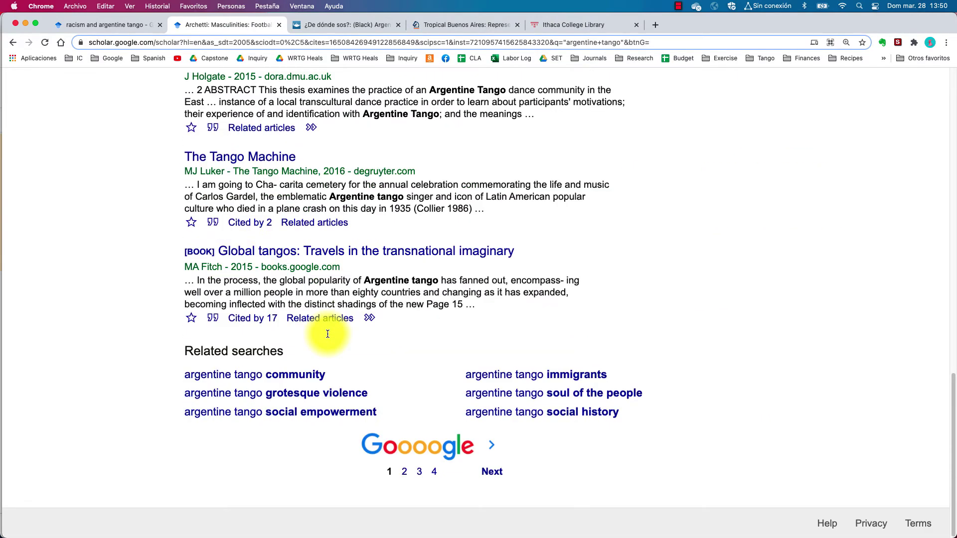
{"action": "scroll", "coordinate": [327, 334], "scroll_direction": "up", "scroll_amount": 15}
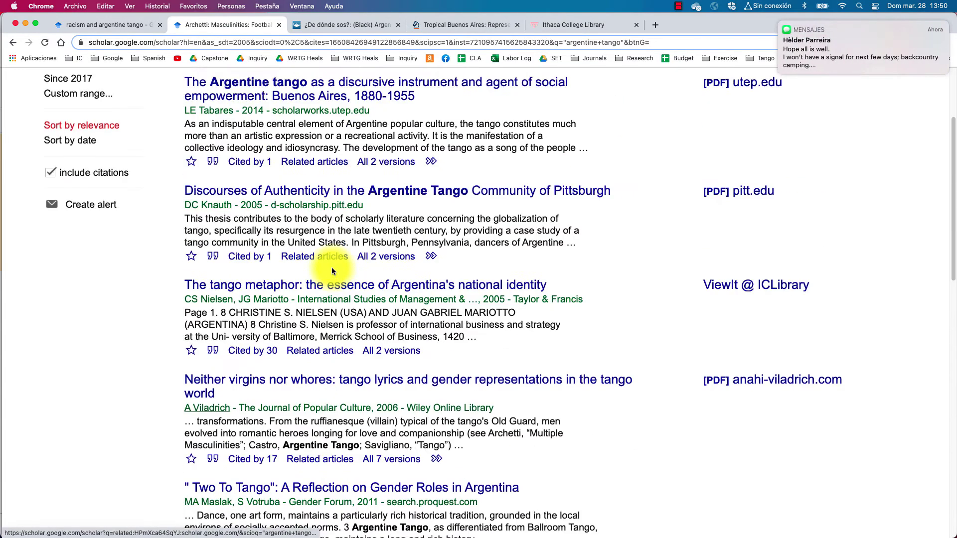
Compare the original "racism and argentine tango" results with the "argentine tango" results among works citing "Masculinities: Football, polo and the tango in Argentina"
{"action": "scroll", "coordinate": [548, 190], "scroll_direction": "up", "scroll_amount": 3}
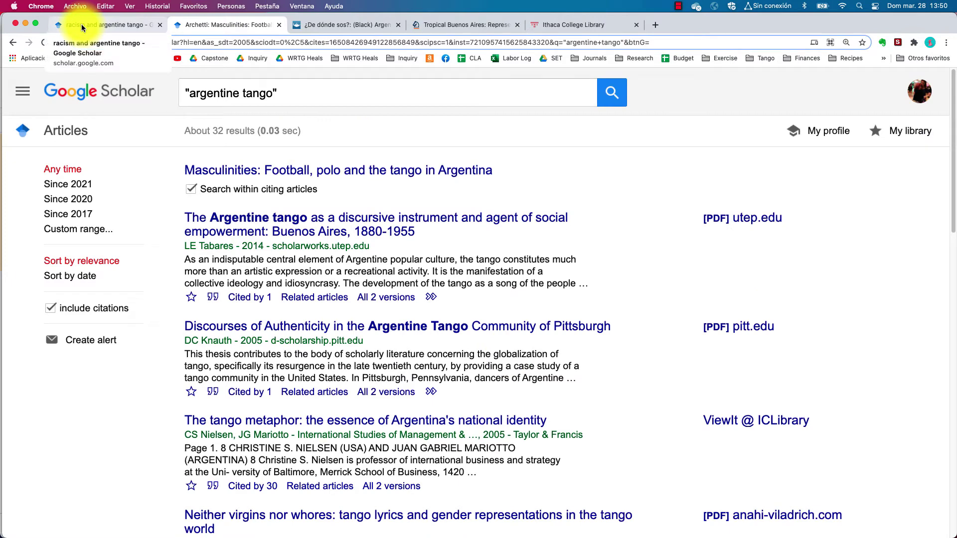
{"action": "left_click", "coordinate": [82, 24]}
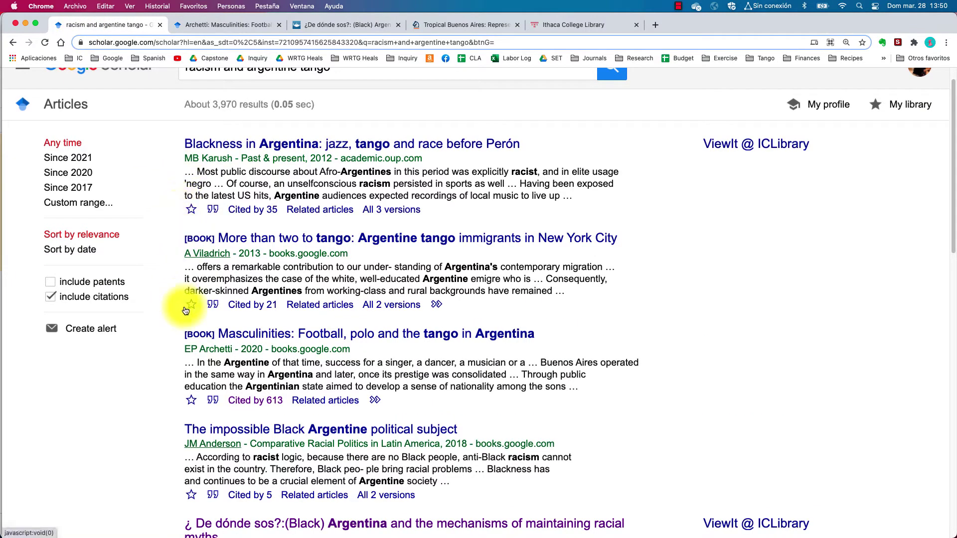
{"action": "scroll", "coordinate": [158, 303], "scroll_direction": "down", "scroll_amount": 4}
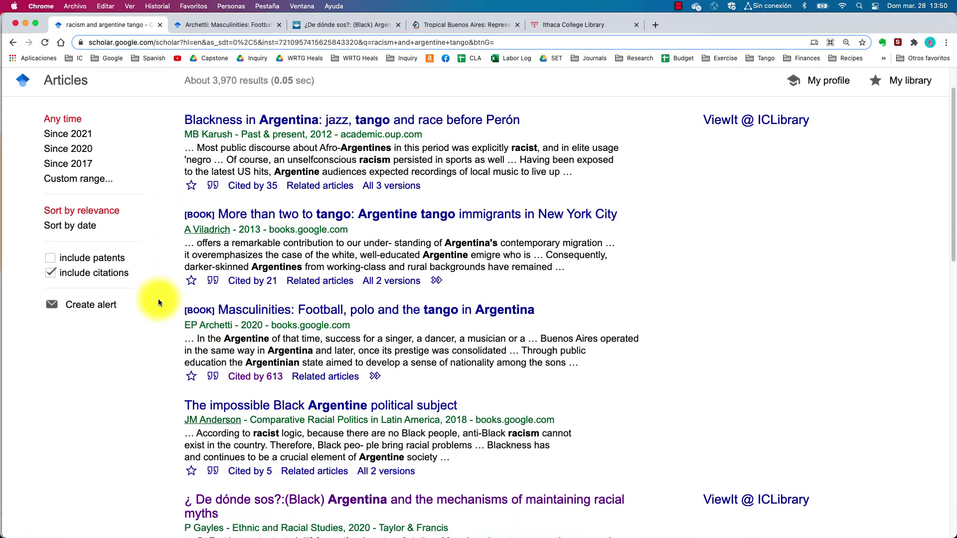
{"action": "scroll", "coordinate": [158, 298], "scroll_direction": "down", "scroll_amount": 3}
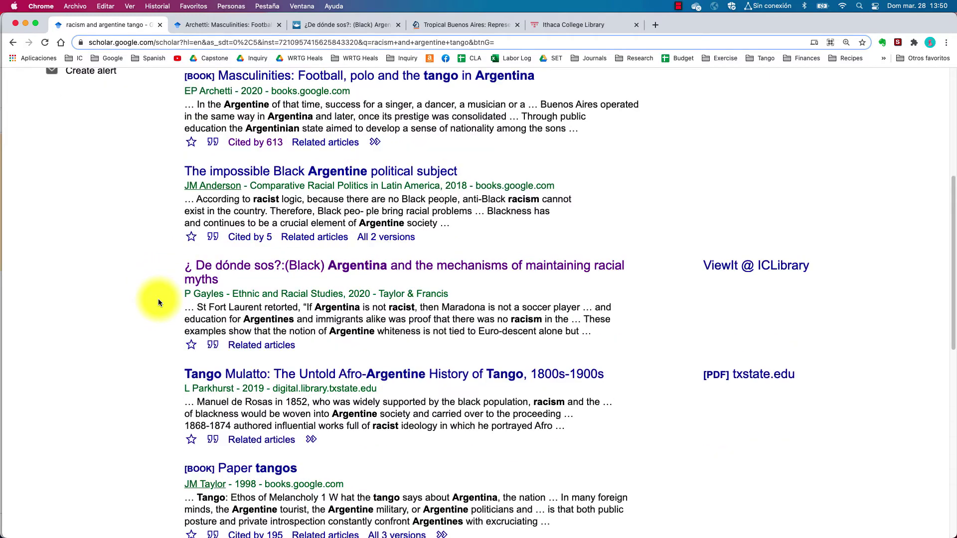
{"action": "scroll", "coordinate": [157, 298], "scroll_direction": "up", "scroll_amount": 6}
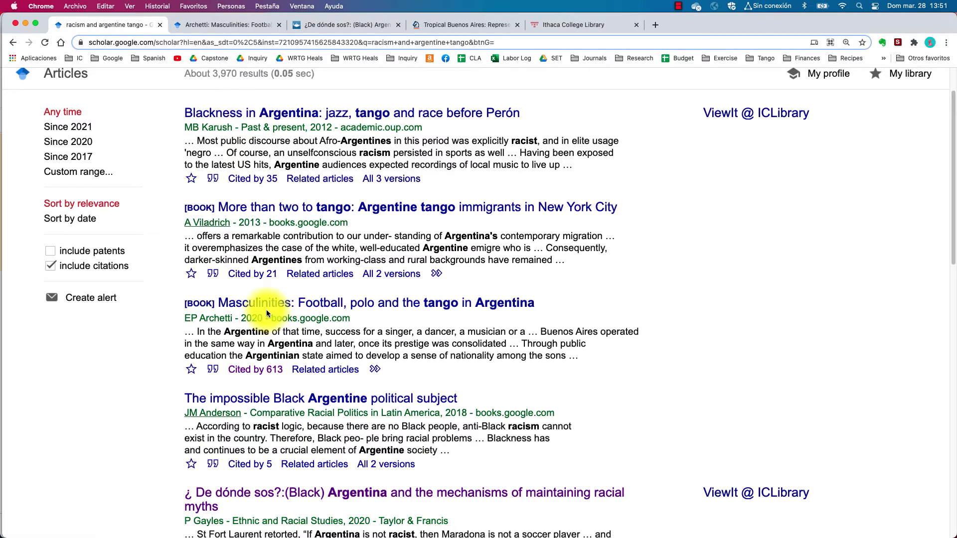
{"action": "left_click", "coordinate": [222, 25]}
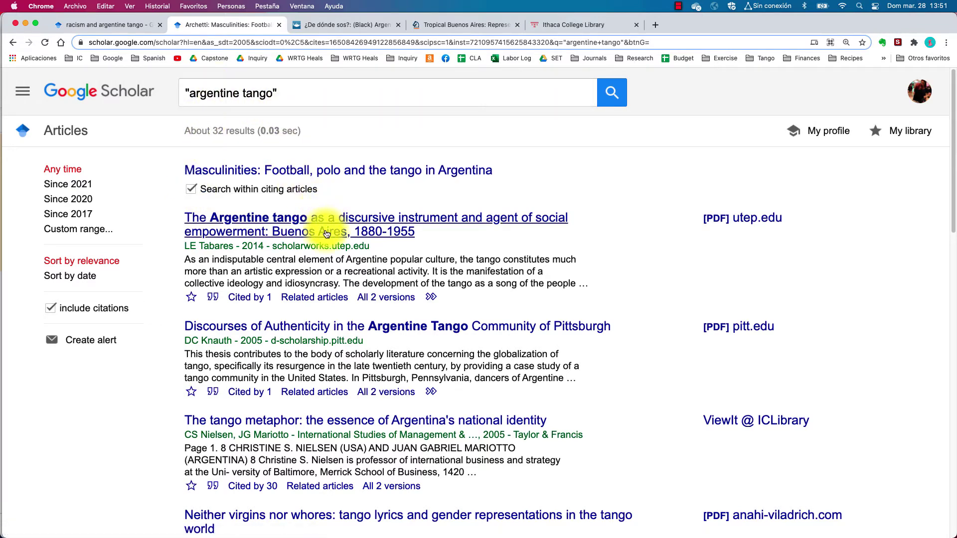
{"action": "scroll", "coordinate": [391, 299], "scroll_direction": "down", "scroll_amount": 4}
{"action": "scroll", "coordinate": [391, 302], "scroll_direction": "down", "scroll_amount": 15}
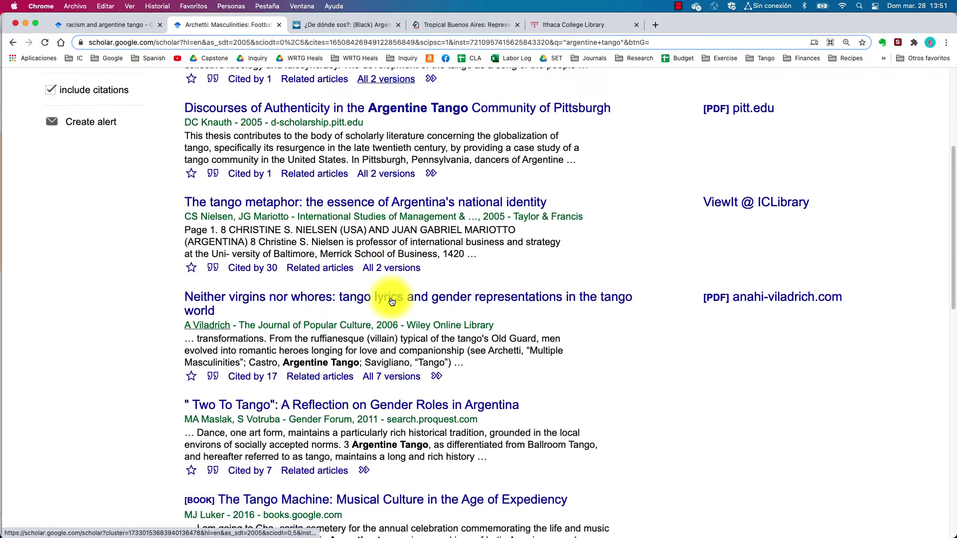
{"action": "scroll", "coordinate": [391, 298], "scroll_direction": "up", "scroll_amount": 13}
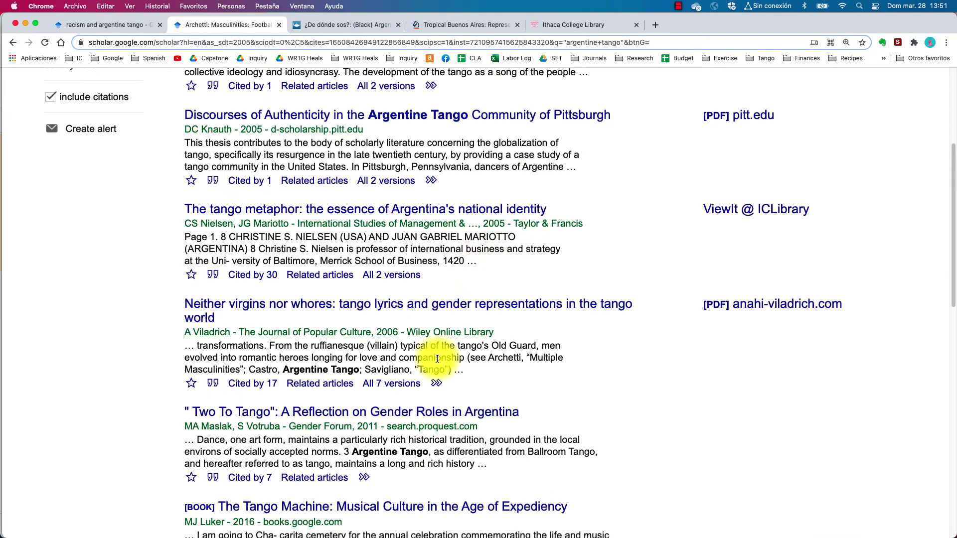
From the original search results, open the list of works citing the book "Paper tangos" in a new browser tab and switch to it
{"action": "left_click", "coordinate": [105, 25]}
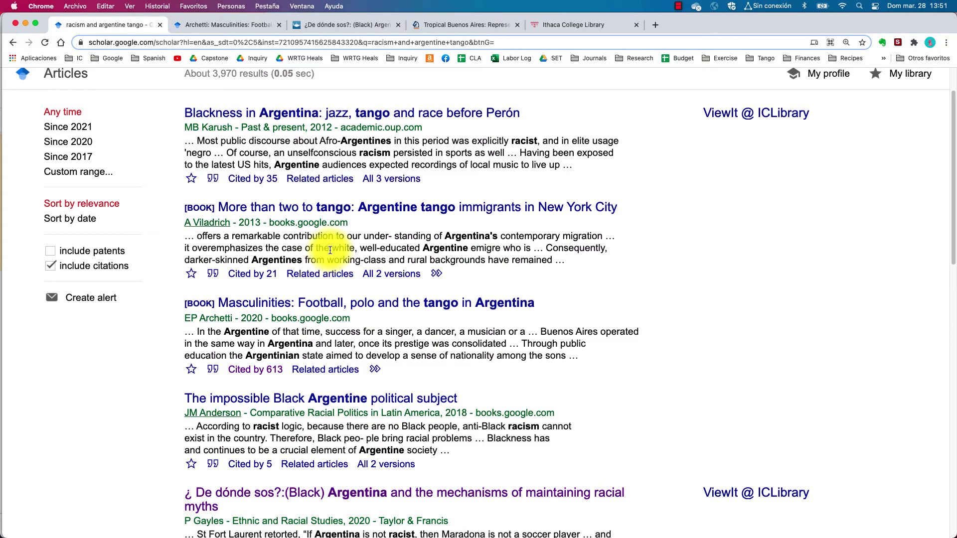
{"action": "scroll", "coordinate": [330, 250], "scroll_direction": "down", "scroll_amount": 3}
{"action": "scroll", "coordinate": [330, 250], "scroll_direction": "down", "scroll_amount": 5}
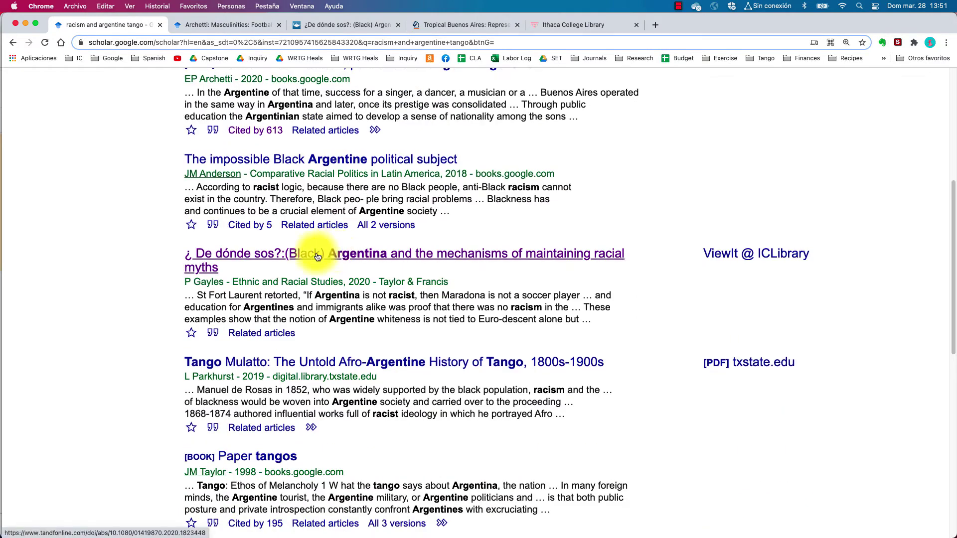
{"action": "scroll", "coordinate": [332, 325], "scroll_direction": "down", "scroll_amount": 3}
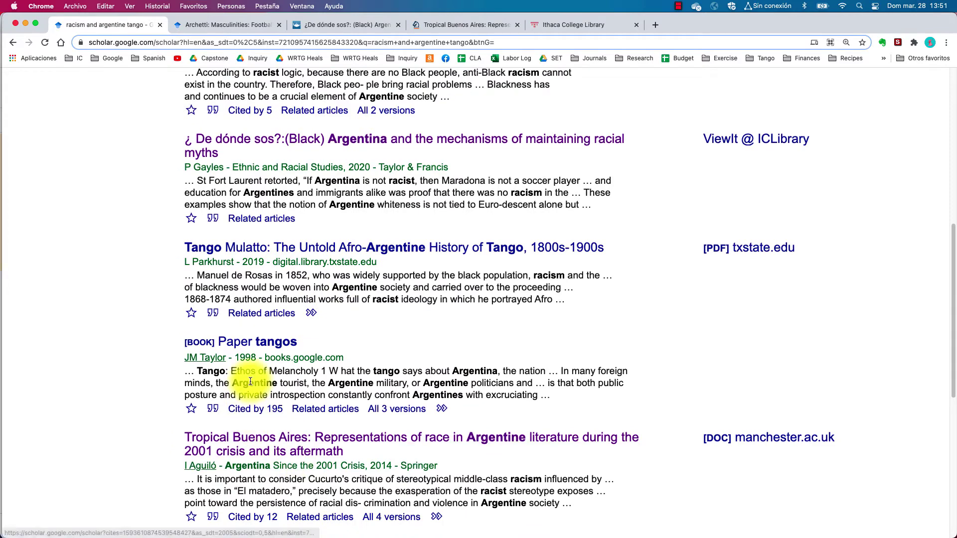
{"action": "right_click", "coordinate": [254, 414]}
{"action": "left_click", "coordinate": [281, 326]}
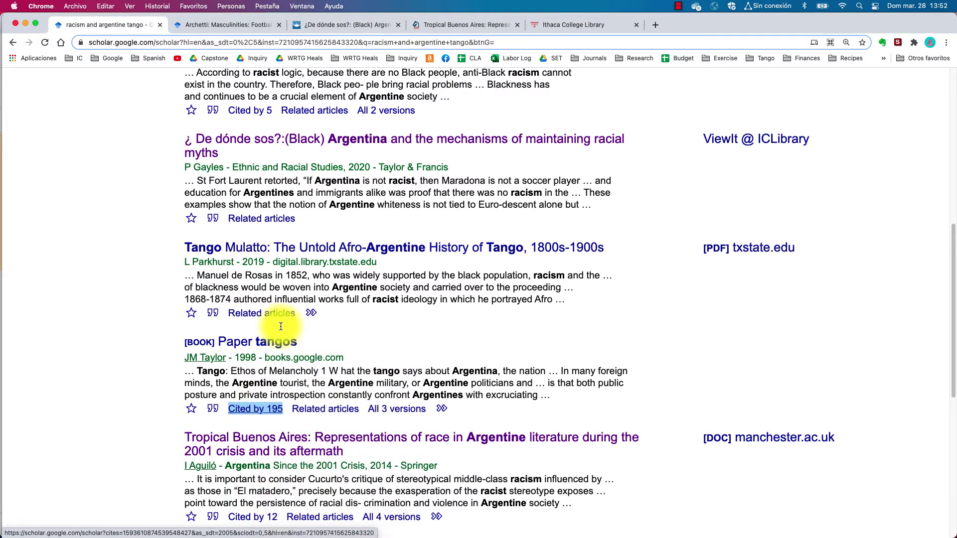
{"action": "left_click", "coordinate": [202, 26]}
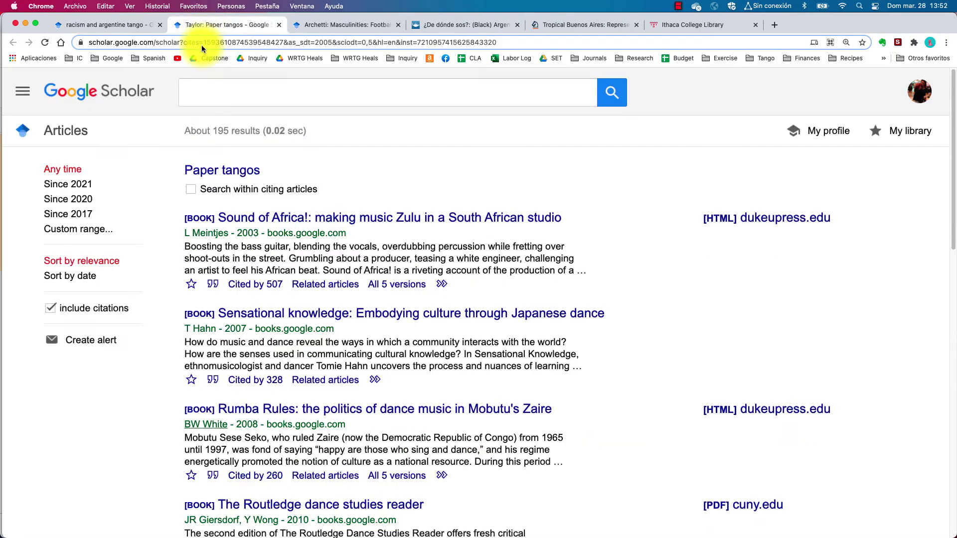
Search within the works citing "Paper tangos" for argentine tango and look over the results
{"action": "left_click", "coordinate": [191, 189]}
{"action": "left_click", "coordinate": [189, 99]}
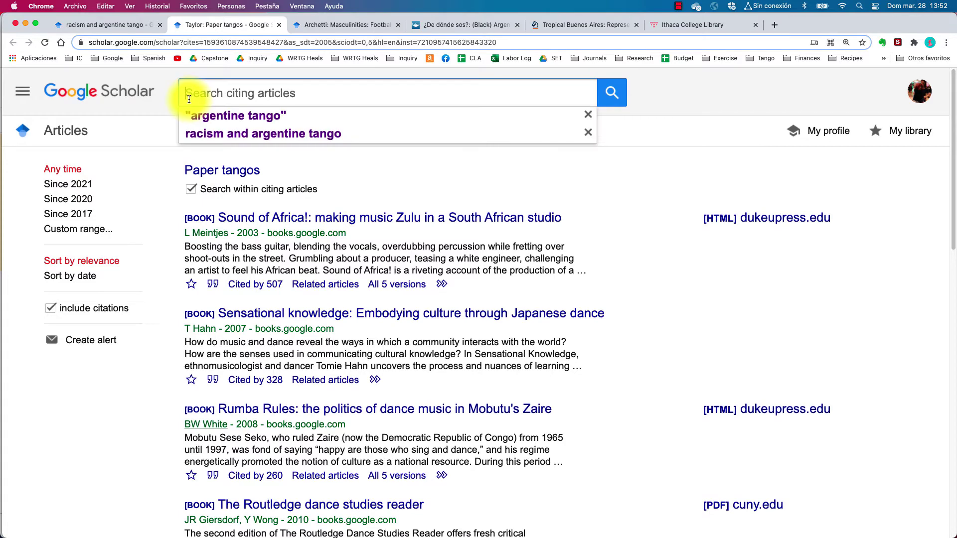
{"action": "type", "text": "argentine tango"}
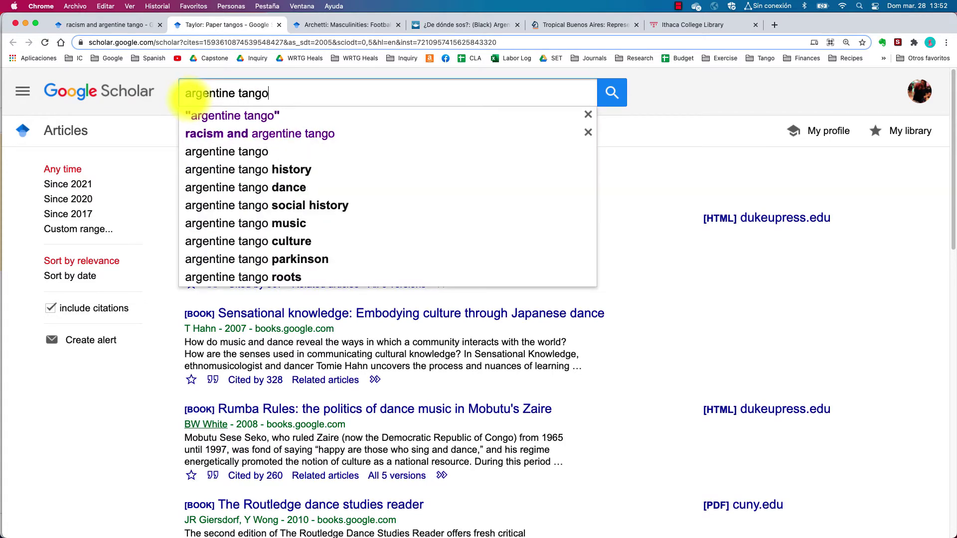
{"action": "key", "text": "Return"}
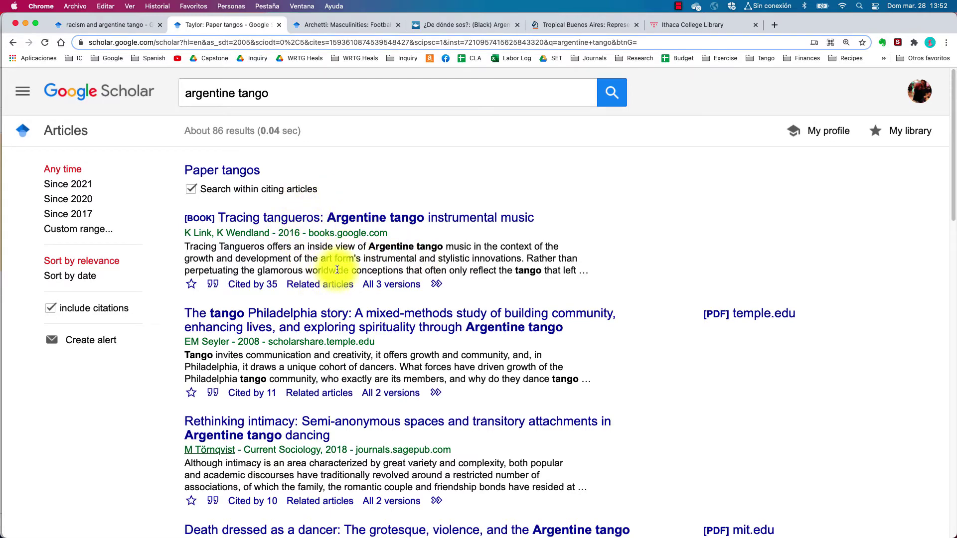
{"action": "scroll", "coordinate": [337, 270], "scroll_direction": "down", "scroll_amount": 3}
{"action": "scroll", "coordinate": [337, 269], "scroll_direction": "up", "scroll_amount": 3}
Limit the "Paper tangos" citing results to works published since 2017 and look through them
{"action": "left_click", "coordinate": [65, 219]}
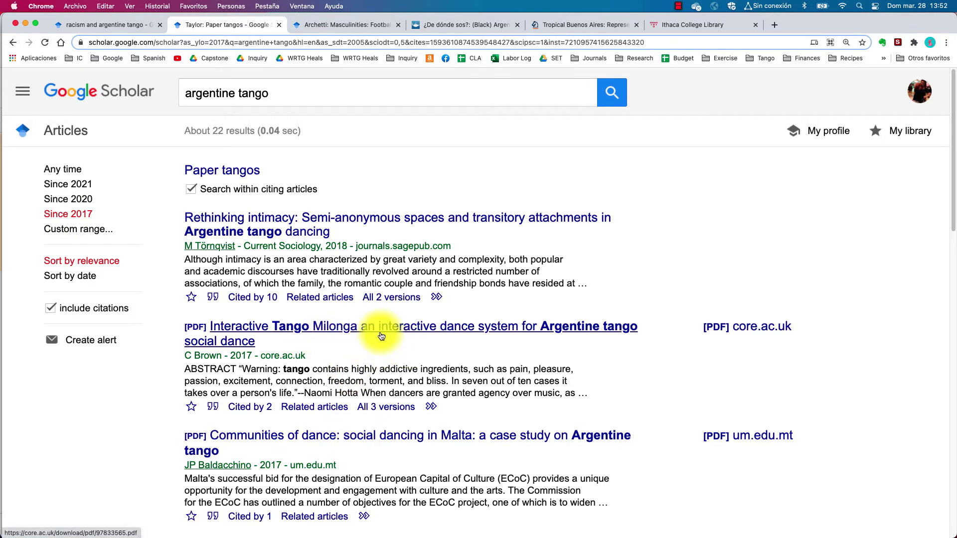
{"action": "scroll", "coordinate": [380, 331], "scroll_direction": "down", "scroll_amount": 5}
{"action": "scroll", "coordinate": [299, 175], "scroll_direction": "up", "scroll_amount": 5}
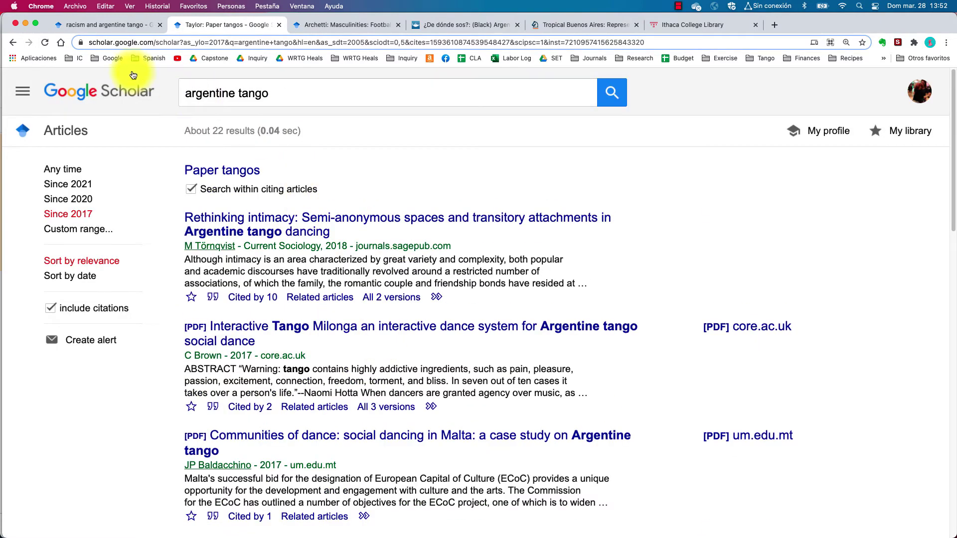
Return to the original "racism and argentine tango" results and look through the rest of the list
{"action": "left_click", "coordinate": [101, 25]}
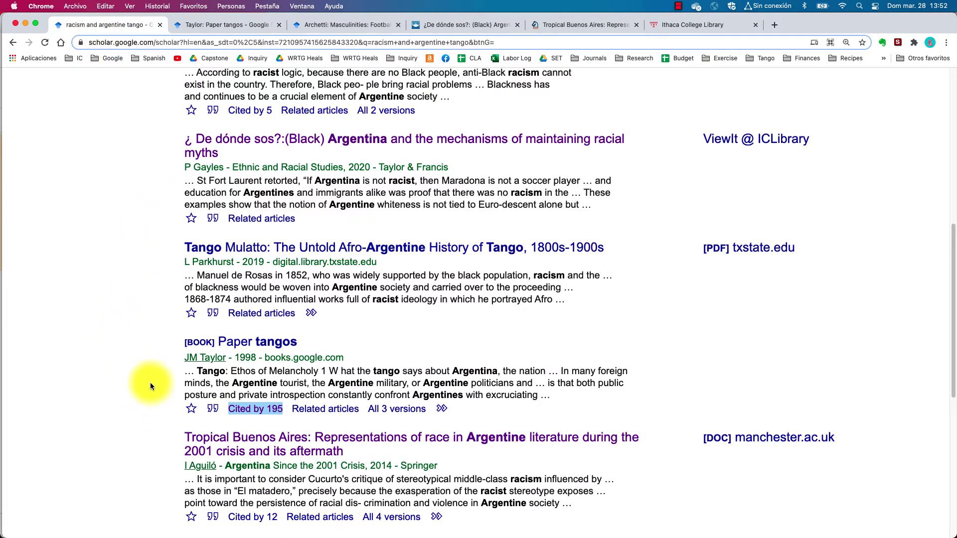
{"action": "scroll", "coordinate": [150, 382], "scroll_direction": "down", "scroll_amount": 4}
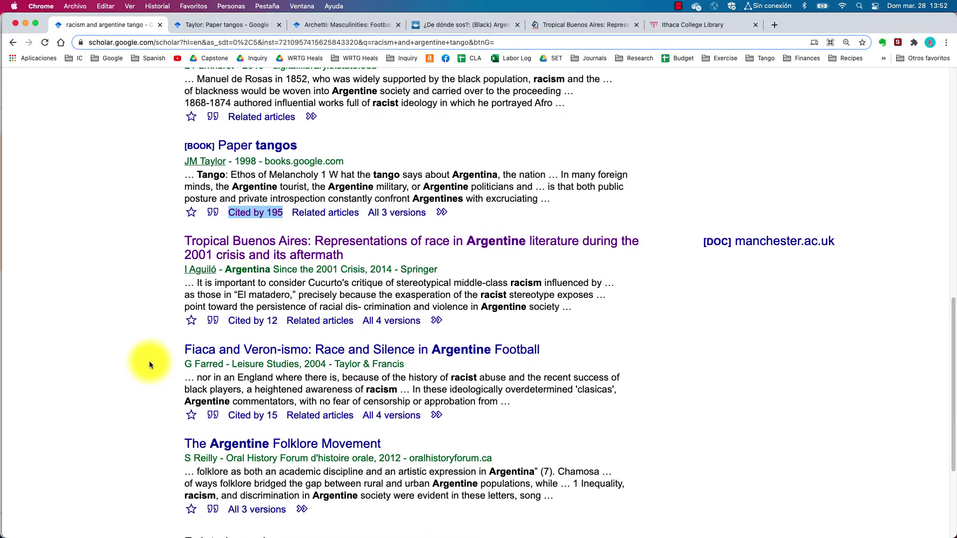
{"action": "scroll", "coordinate": [149, 361], "scroll_direction": "down", "scroll_amount": 2}
{"action": "scroll", "coordinate": [151, 293], "scroll_direction": "up", "scroll_amount": 14}
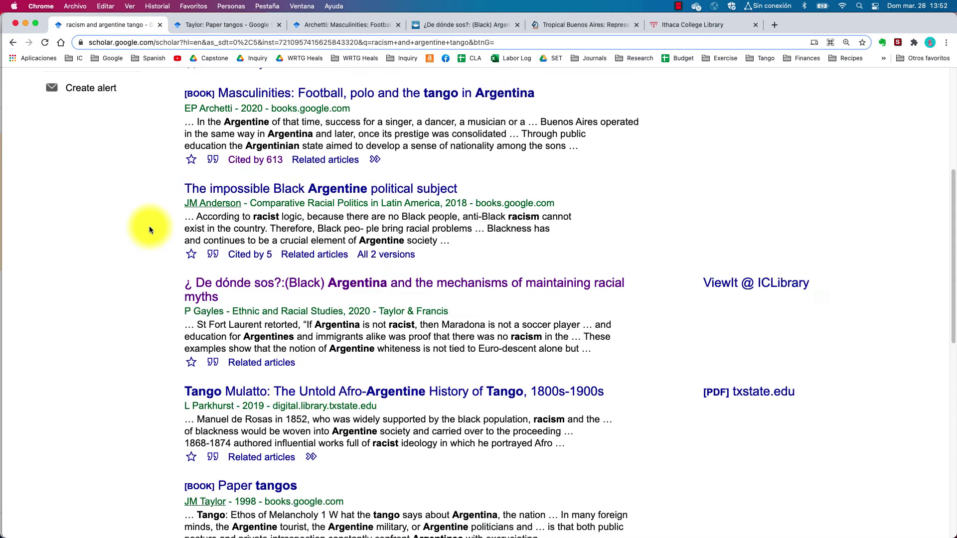
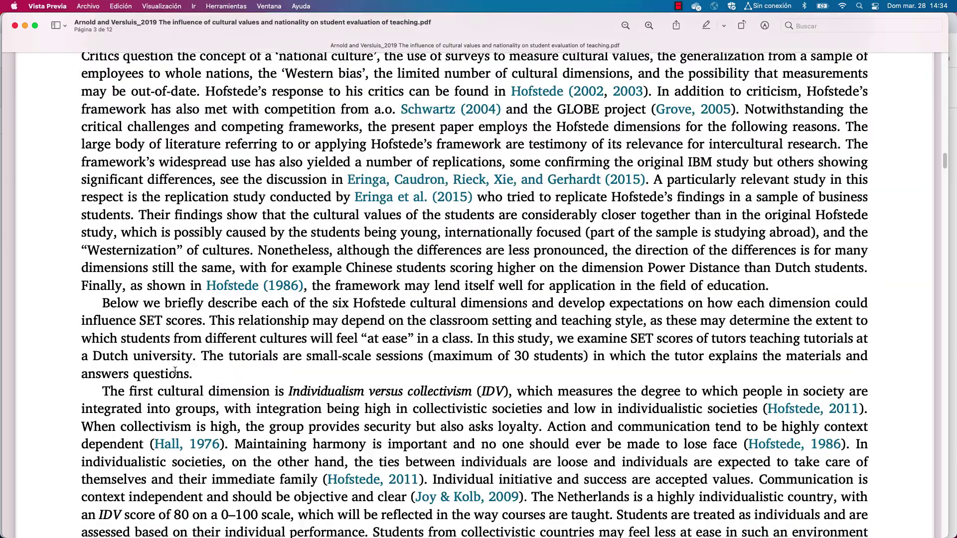
Skim the PDF article on student evaluation of teaching in Preview, from the theory section on page 3 to the hypotheses figure on page 6
{"action": "scroll", "coordinate": [175, 370], "scroll_direction": "down", "scroll_amount": 13}
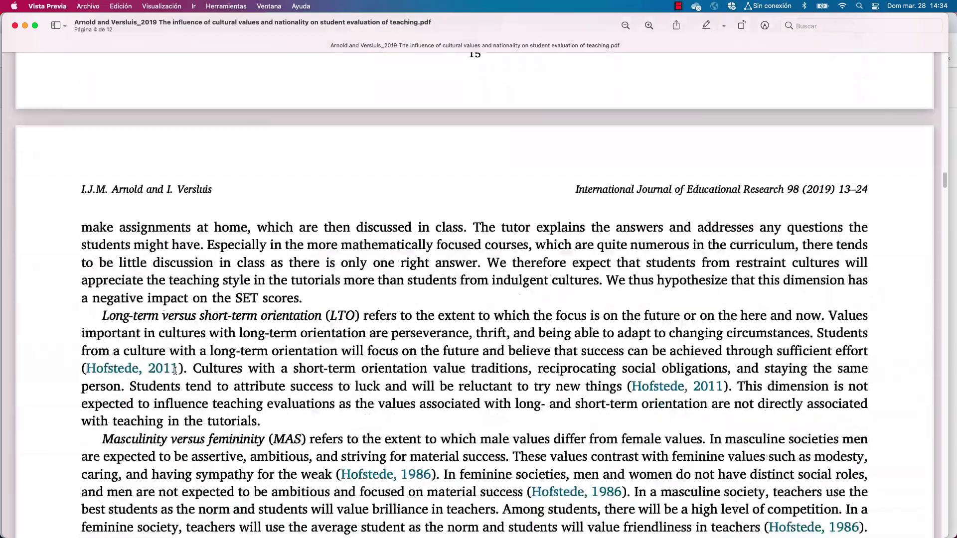
{"action": "scroll", "coordinate": [175, 370], "scroll_direction": "down", "scroll_amount": 6}
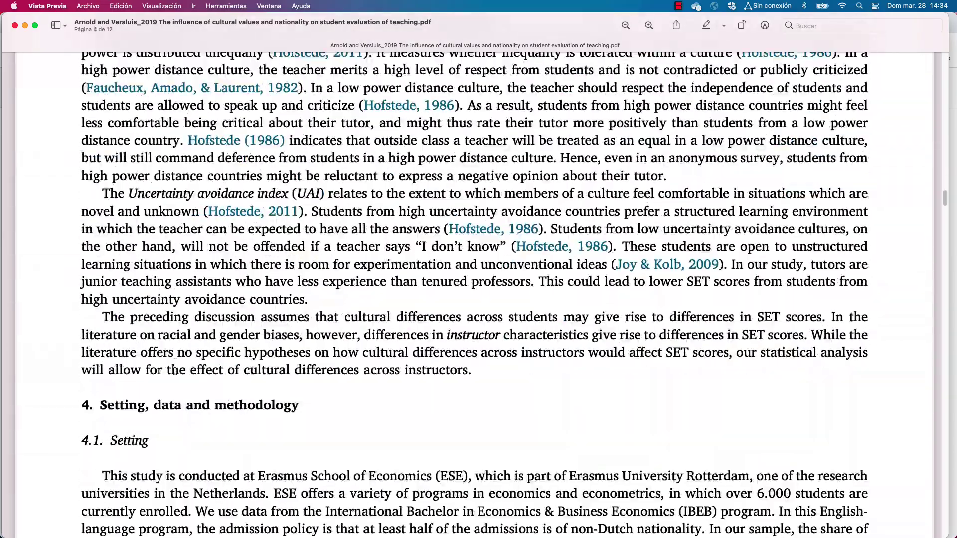
{"action": "scroll", "coordinate": [175, 370], "scroll_direction": "down", "scroll_amount": 15}
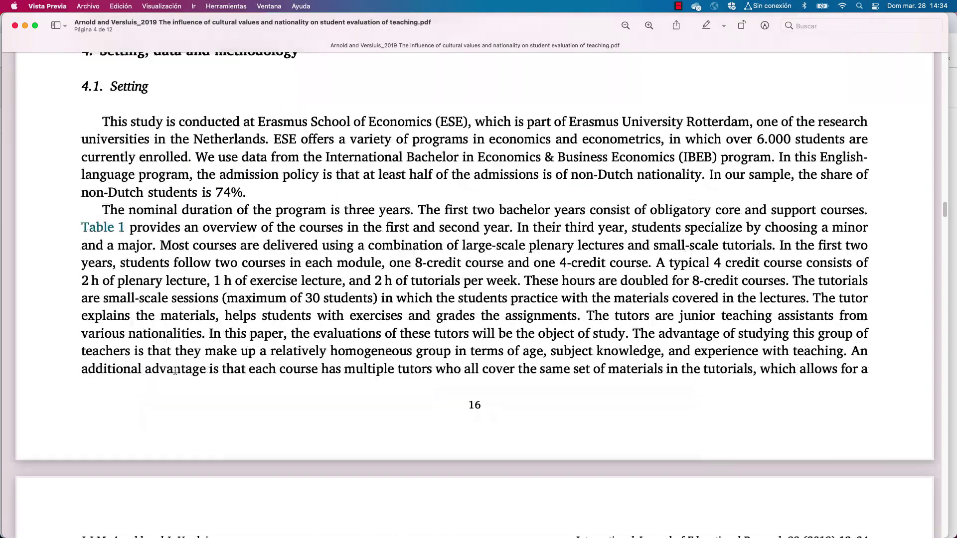
{"action": "scroll", "coordinate": [175, 371], "scroll_direction": "down", "scroll_amount": 14}
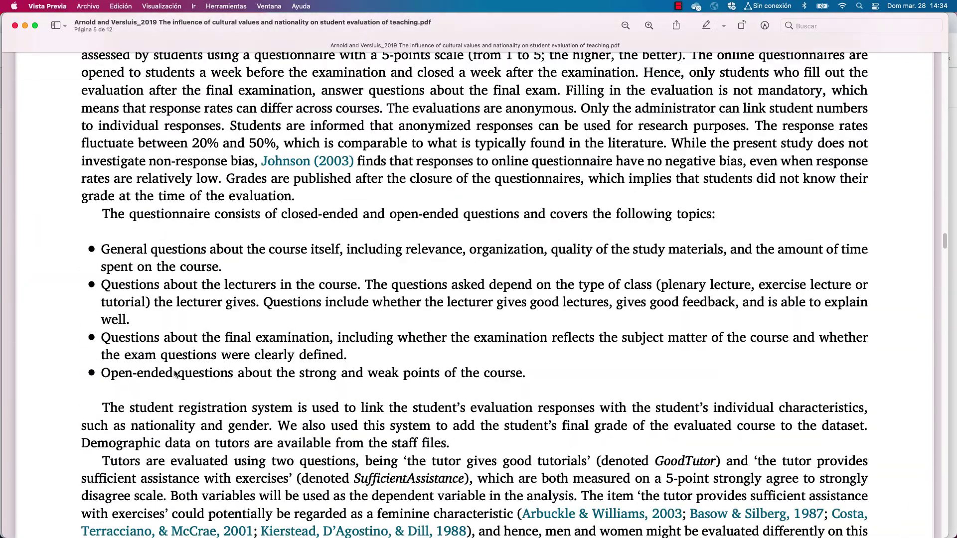
{"action": "scroll", "coordinate": [174, 370], "scroll_direction": "down", "scroll_amount": 12}
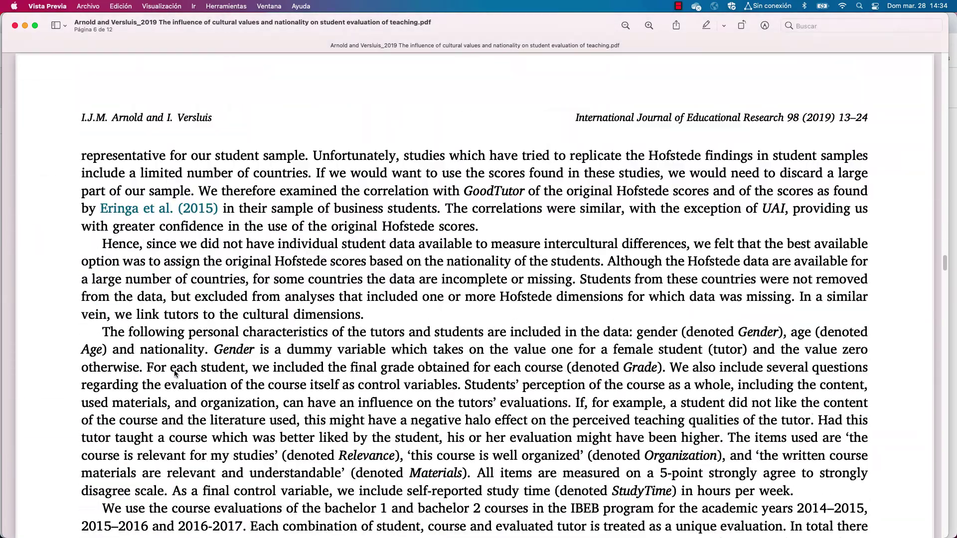
{"action": "scroll", "coordinate": [175, 370], "scroll_direction": "down", "scroll_amount": 13}
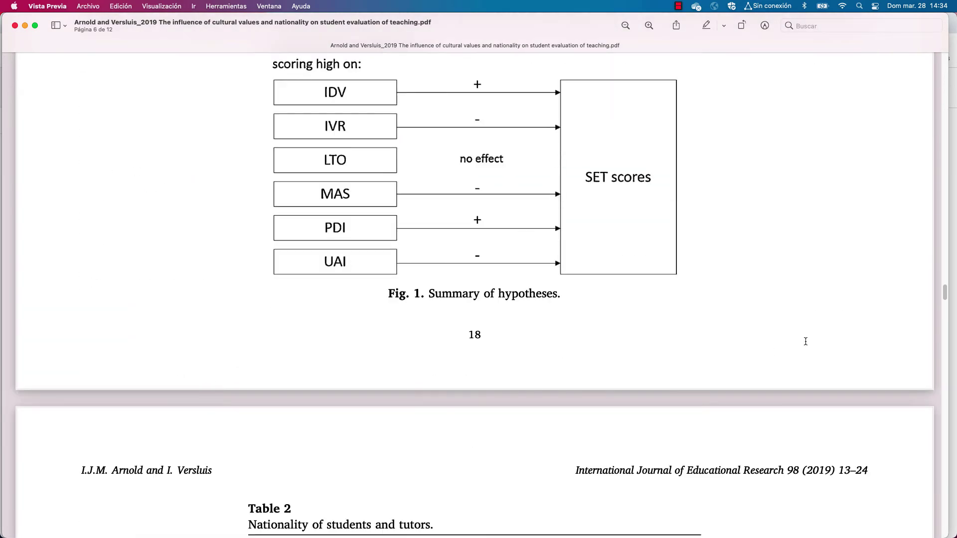
Go back to the article's first page and examine its title, abstract, keywords and introduction
{"action": "left_click_drag", "start_coordinate": [946, 298], "coordinate": [924, 60]}
{"action": "scroll", "coordinate": [927, 64], "scroll_direction": "down", "scroll_amount": 2}
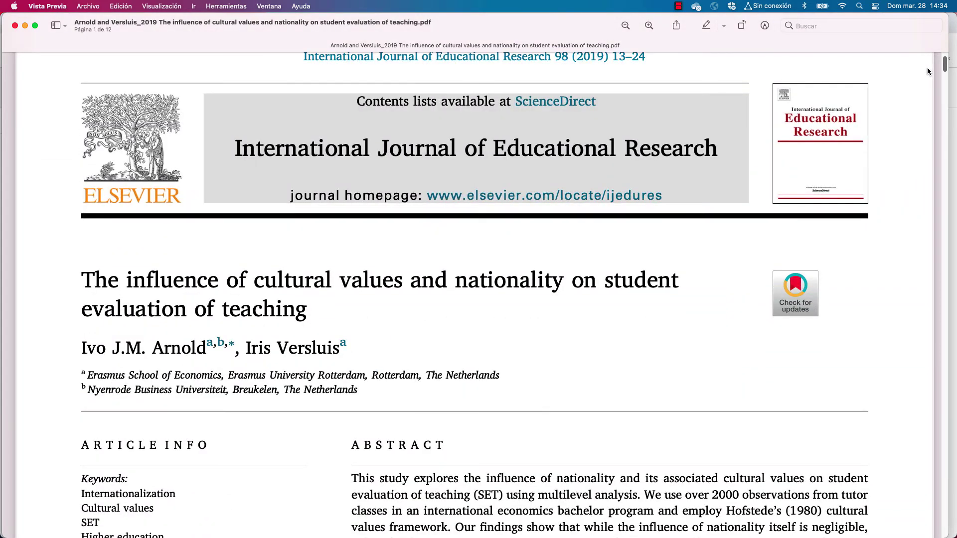
{"action": "scroll", "coordinate": [928, 70], "scroll_direction": "down", "scroll_amount": 11}
{"action": "scroll", "coordinate": [927, 79], "scroll_direction": "up", "scroll_amount": 5}
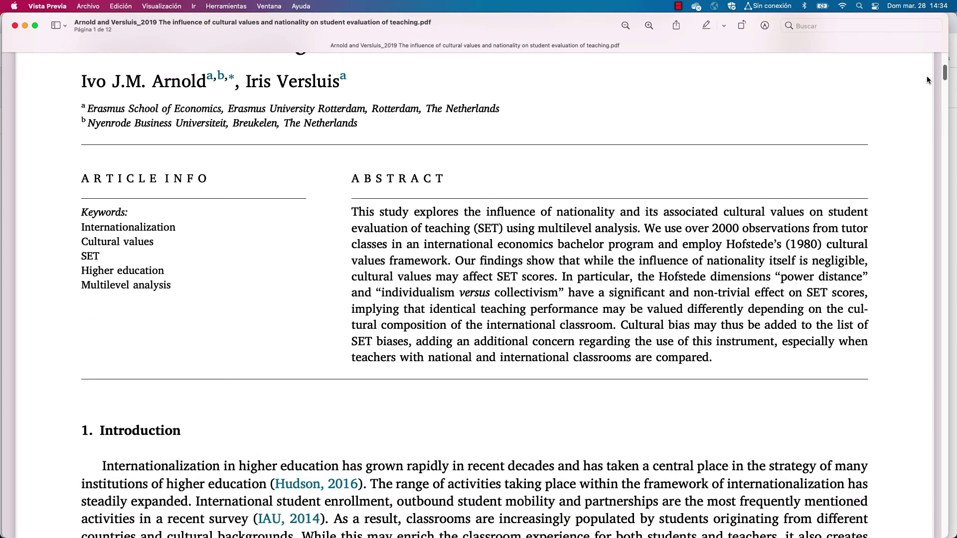
{"action": "scroll", "coordinate": [926, 80], "scroll_direction": "down", "scroll_amount": 5}
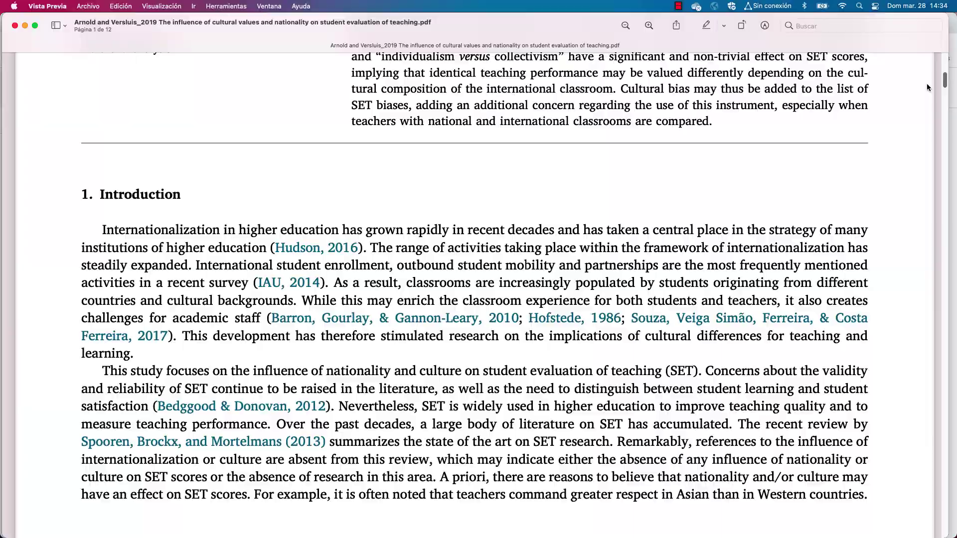
Skim the article from the end of its introduction through the discussion and limitations to the references, then go back to Table 6
{"action": "scroll", "coordinate": [926, 87], "scroll_direction": "down", "scroll_amount": 20}
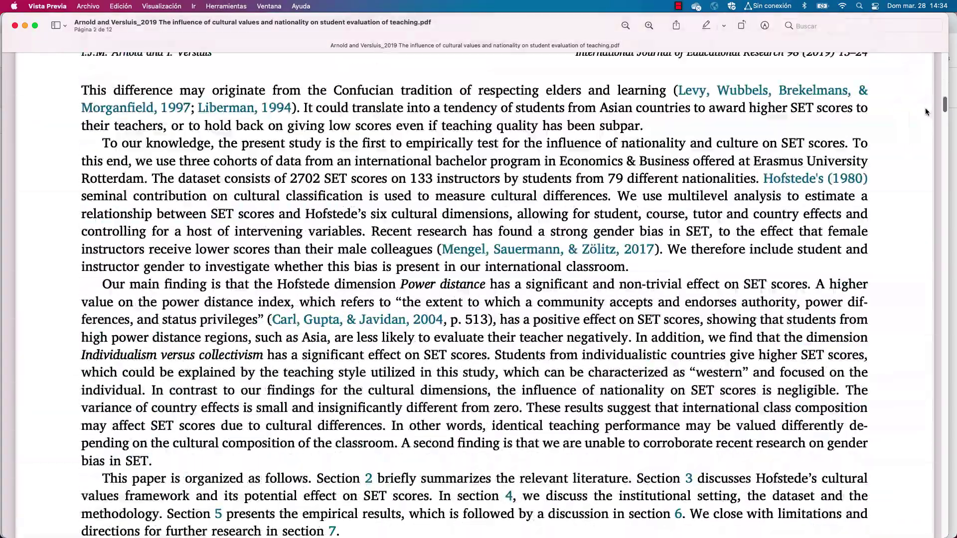
{"action": "scroll", "coordinate": [922, 155], "scroll_direction": "down", "scroll_amount": 20}
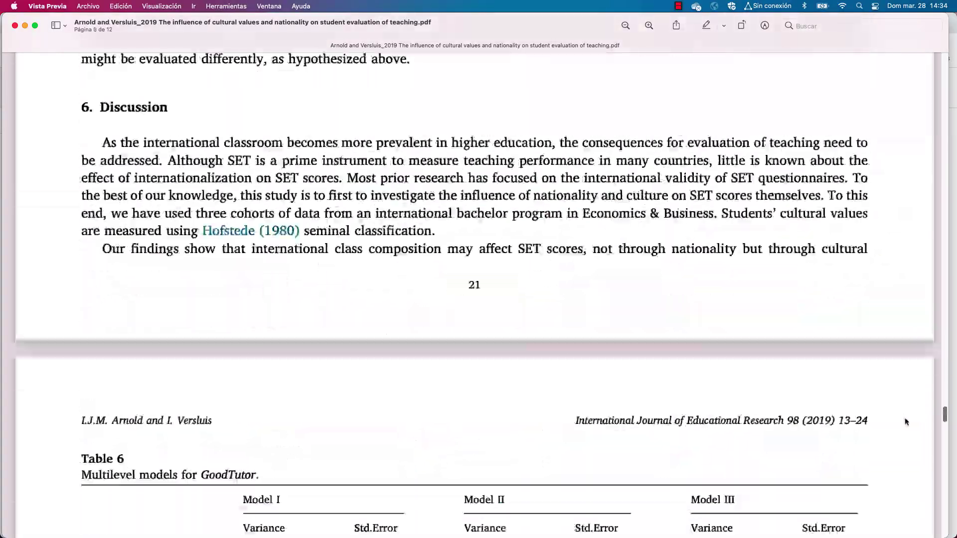
{"action": "scroll", "coordinate": [903, 447], "scroll_direction": "down", "scroll_amount": 15}
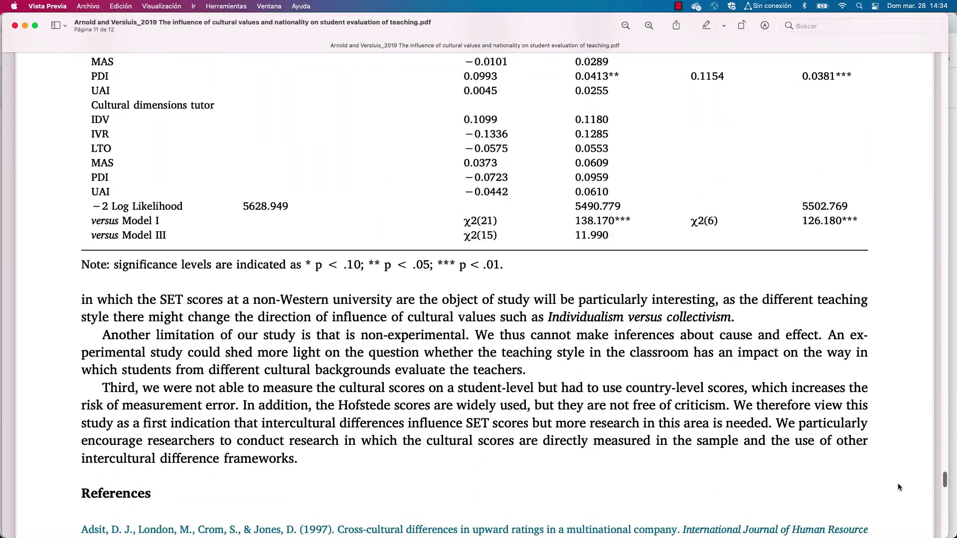
{"action": "scroll", "coordinate": [899, 483], "scroll_direction": "up", "scroll_amount": 10}
{"action": "scroll", "coordinate": [898, 474], "scroll_direction": "up", "scroll_amount": 20}
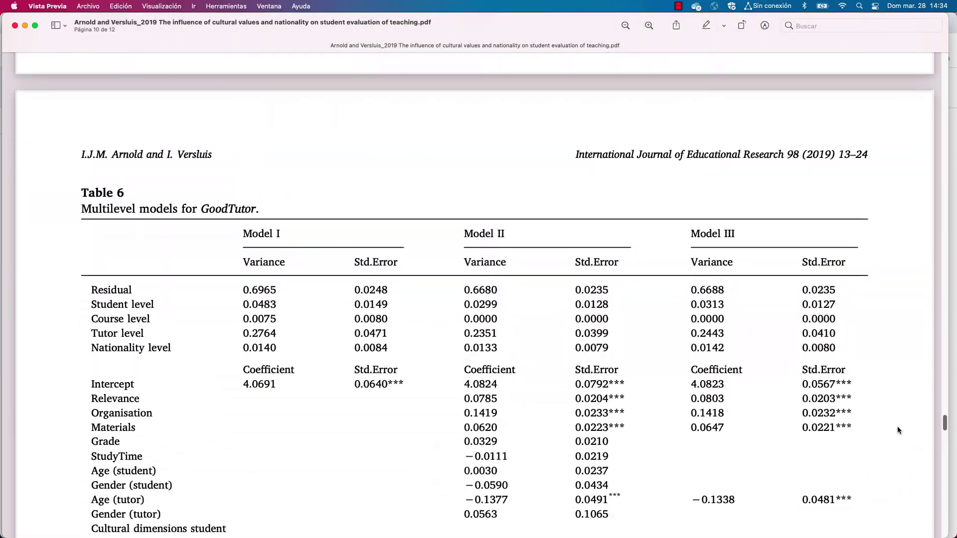
Look over Table 6 and the start of the Discussion section in the student evaluation of teaching article
{"action": "scroll", "coordinate": [896, 408], "scroll_direction": "down", "scroll_amount": 8}
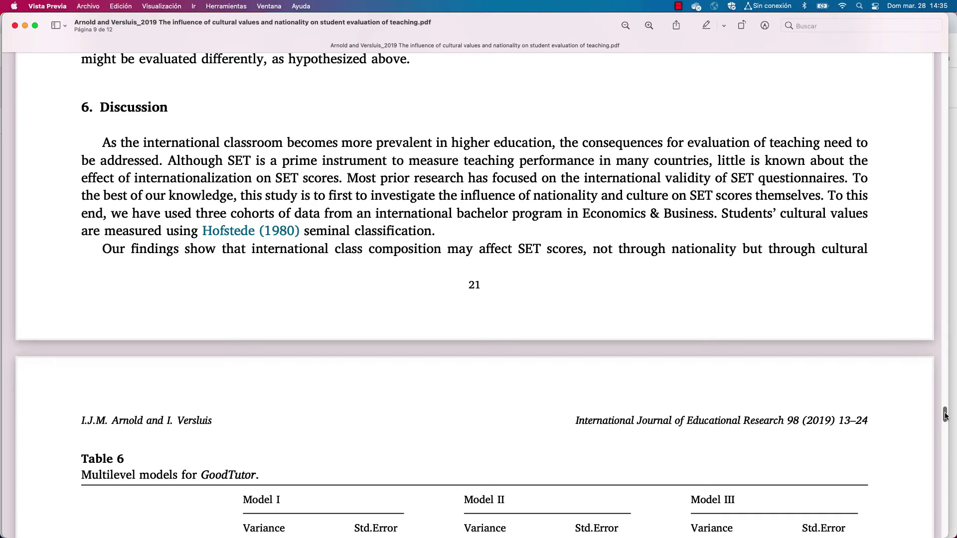
{"action": "left_click_drag", "start_coordinate": [946, 415], "coordinate": [641, 75]}
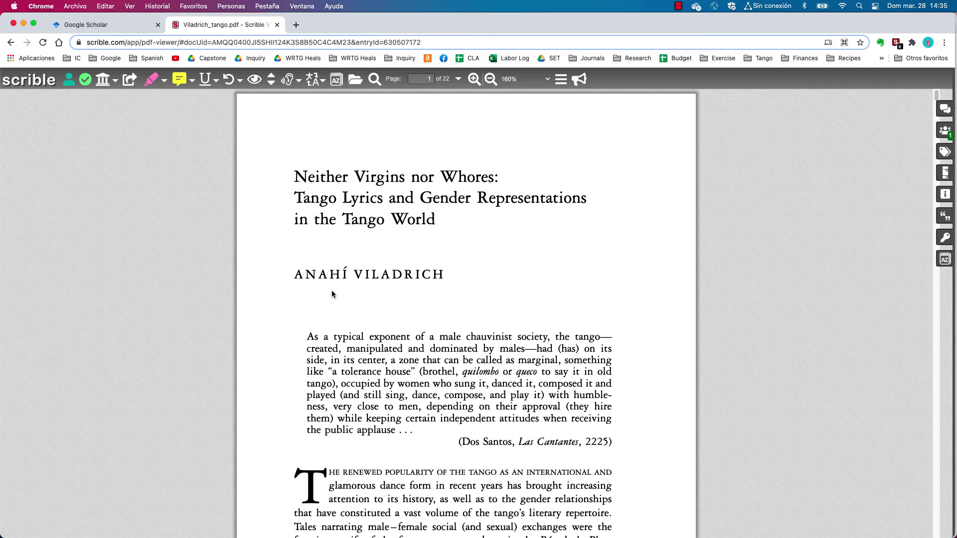
Switch to the tango lyrics article open in Scrible in Chrome and examine its title, epigraph and opening paragraph
{"action": "scroll", "coordinate": [332, 294], "scroll_direction": "down", "scroll_amount": 1}
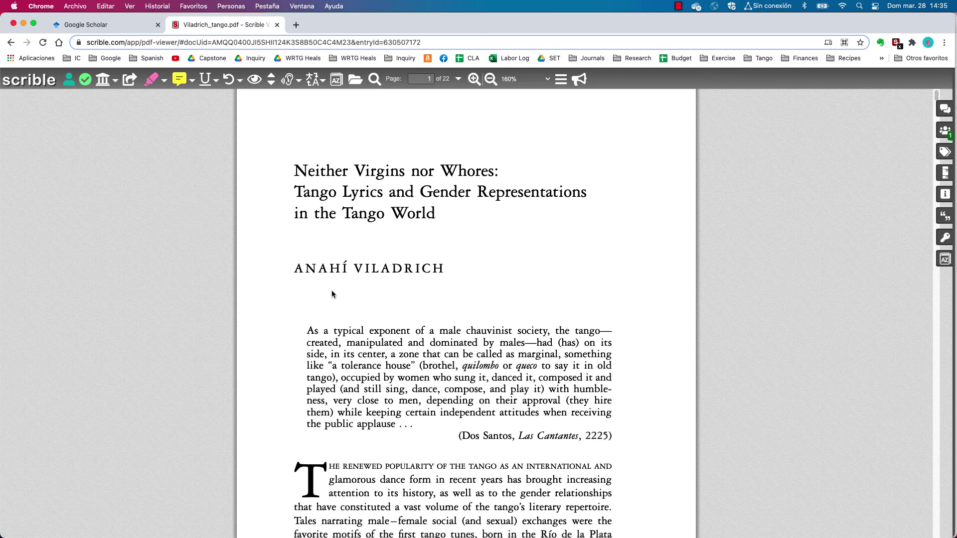
{"action": "scroll", "coordinate": [332, 294], "scroll_direction": "down", "scroll_amount": 5}
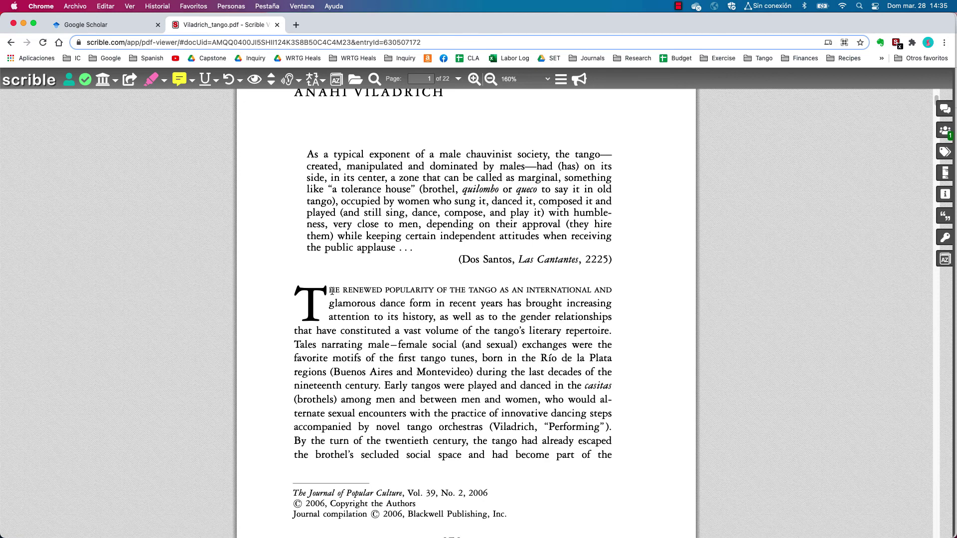
{"action": "scroll", "coordinate": [332, 291], "scroll_direction": "up", "scroll_amount": 3}
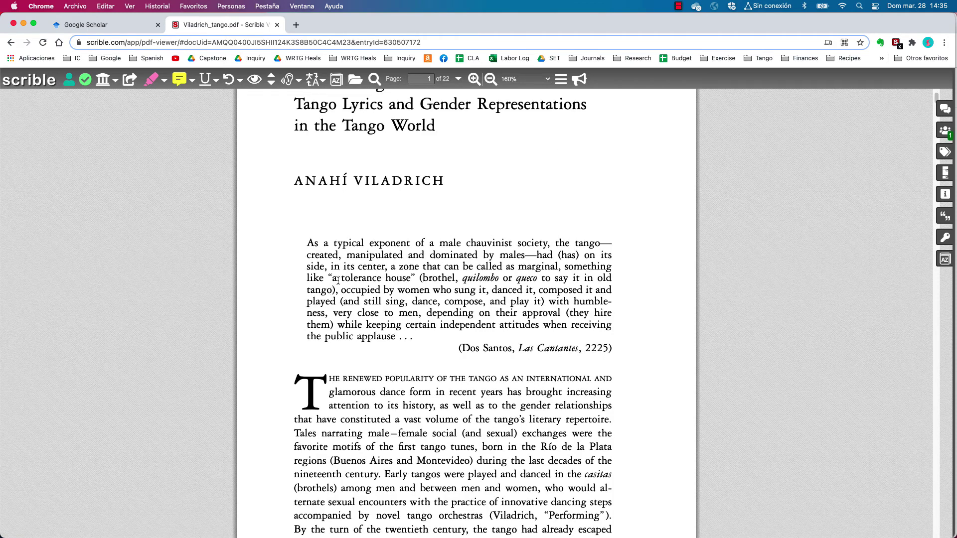
{"action": "scroll", "coordinate": [338, 292], "scroll_direction": "down", "scroll_amount": 1}
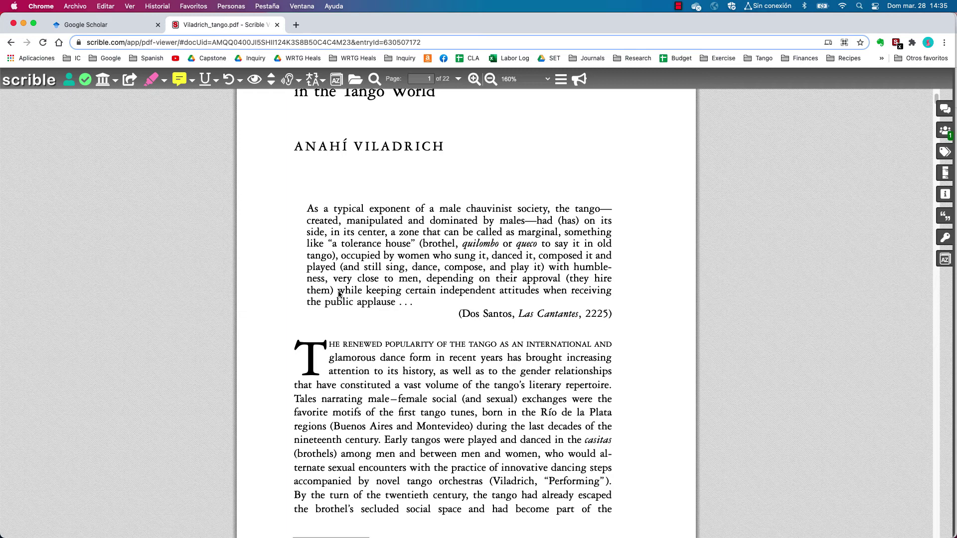
{"action": "scroll", "coordinate": [339, 294], "scroll_direction": "down", "scroll_amount": 1}
{"action": "scroll", "coordinate": [339, 295], "scroll_direction": "down", "scroll_amount": 14}
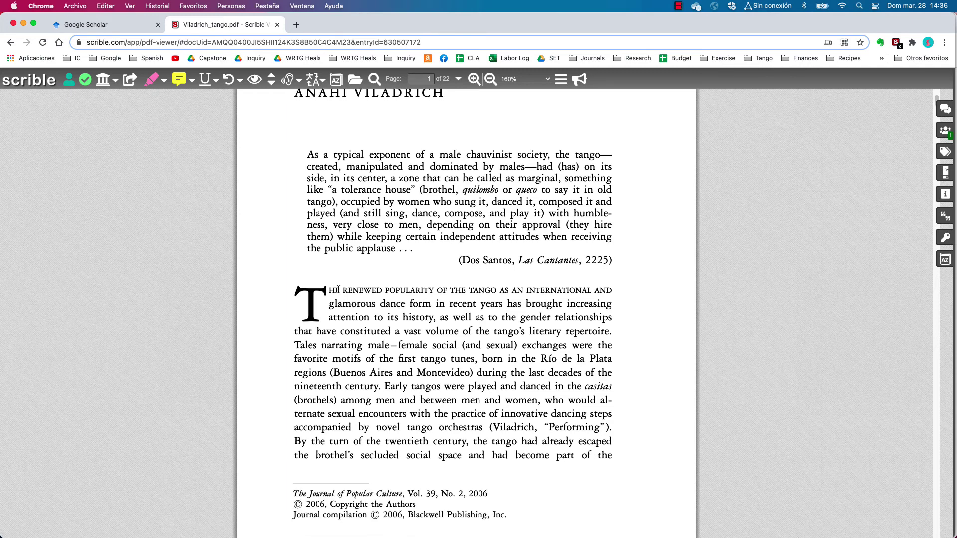
Skim the tango article's introduction to its purpose statement on page 275 and the "Neither Brides nor Mothers" section heading
{"action": "scroll", "coordinate": [339, 289], "scroll_direction": "down", "scroll_amount": 20}
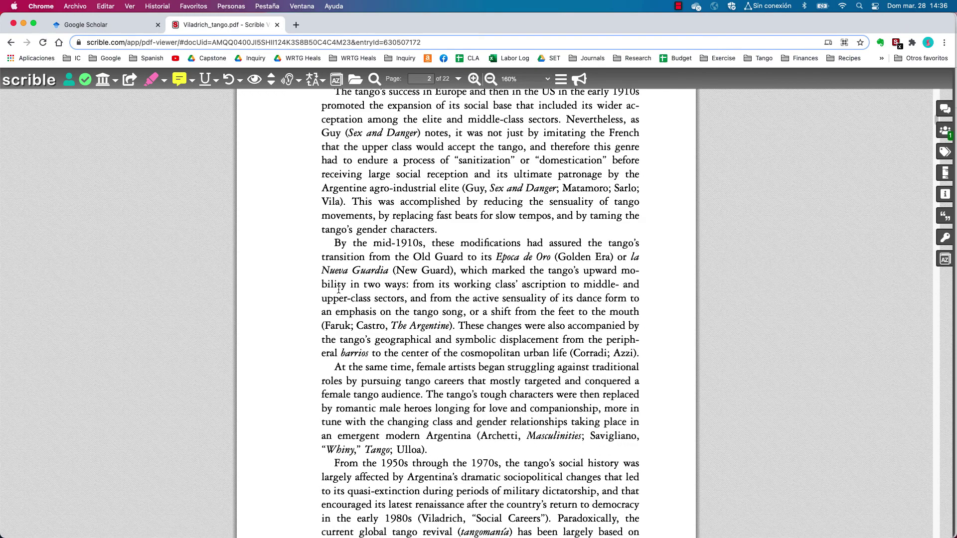
{"action": "scroll", "coordinate": [339, 289], "scroll_direction": "down", "scroll_amount": 20}
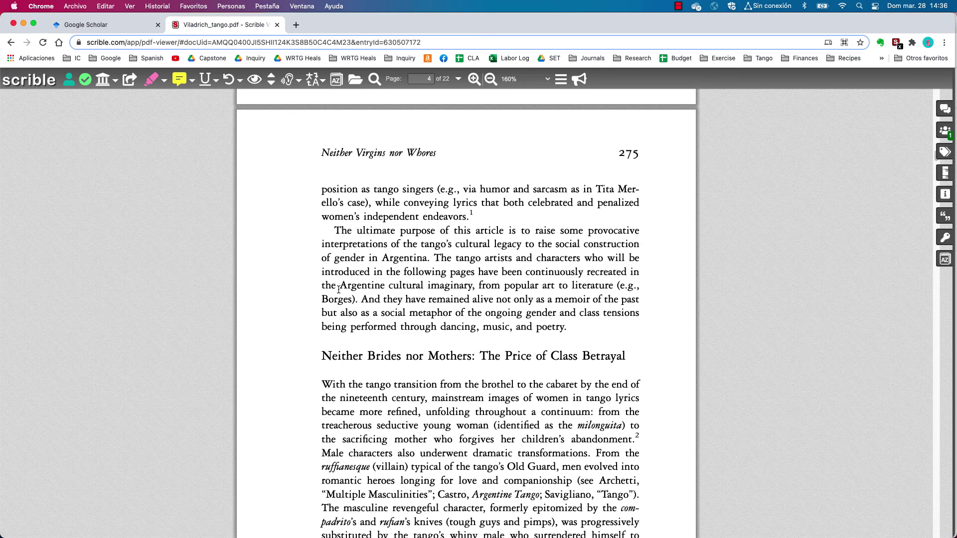
{"action": "scroll", "coordinate": [338, 334], "scroll_direction": "down", "scroll_amount": 1}
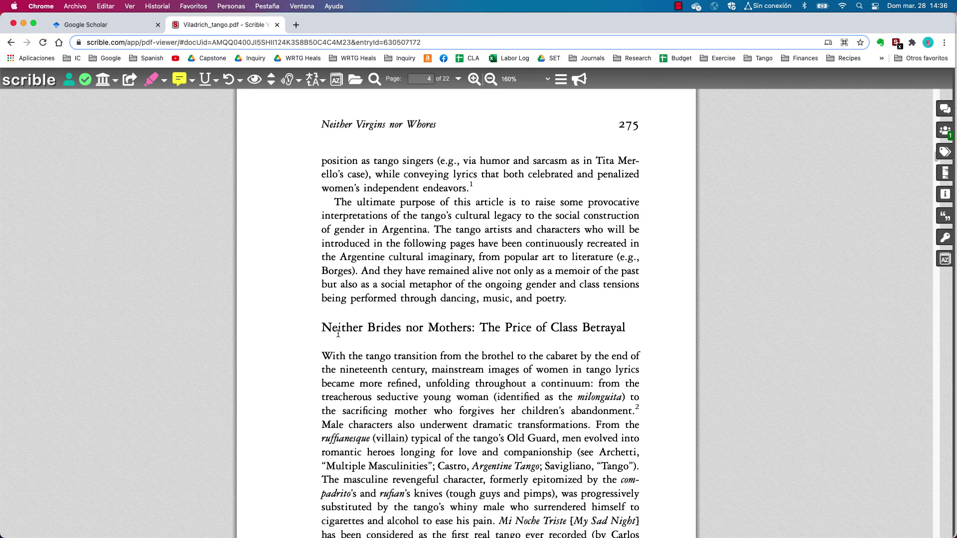
{"action": "scroll", "coordinate": [338, 333], "scroll_direction": "down", "scroll_amount": 15}
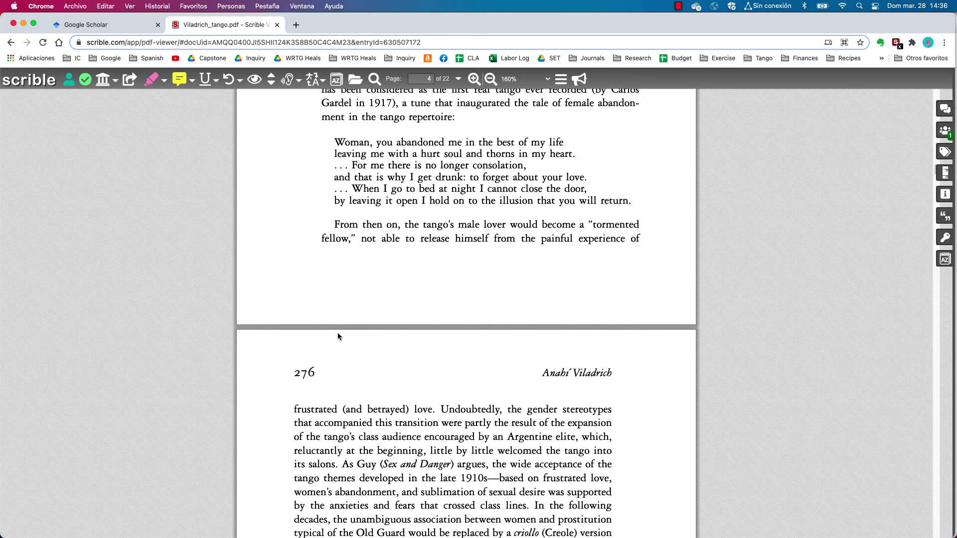
{"action": "scroll", "coordinate": [338, 335], "scroll_direction": "up", "scroll_amount": 20}
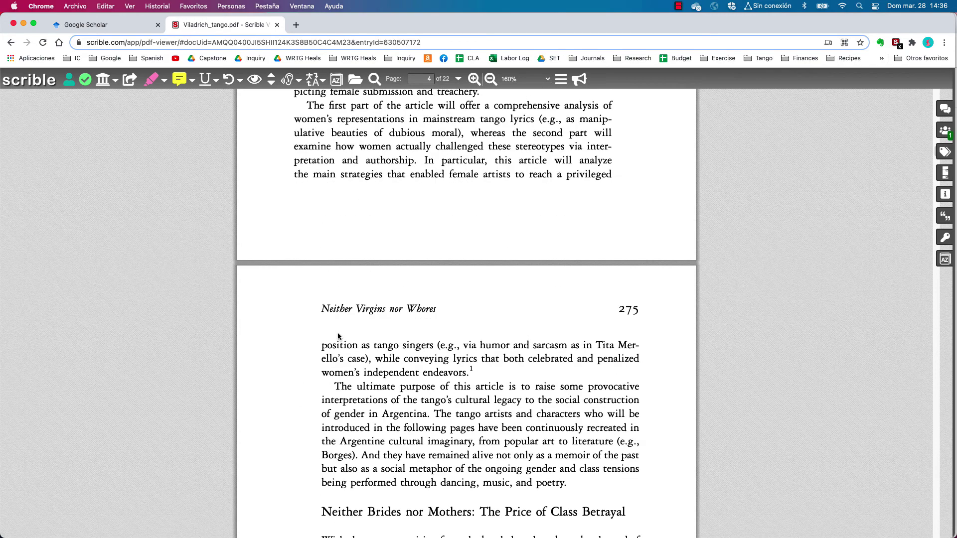
{"action": "scroll", "coordinate": [338, 336], "scroll_direction": "down", "scroll_amount": 7}
{"action": "scroll", "coordinate": [338, 333], "scroll_direction": "down", "scroll_amount": 3}
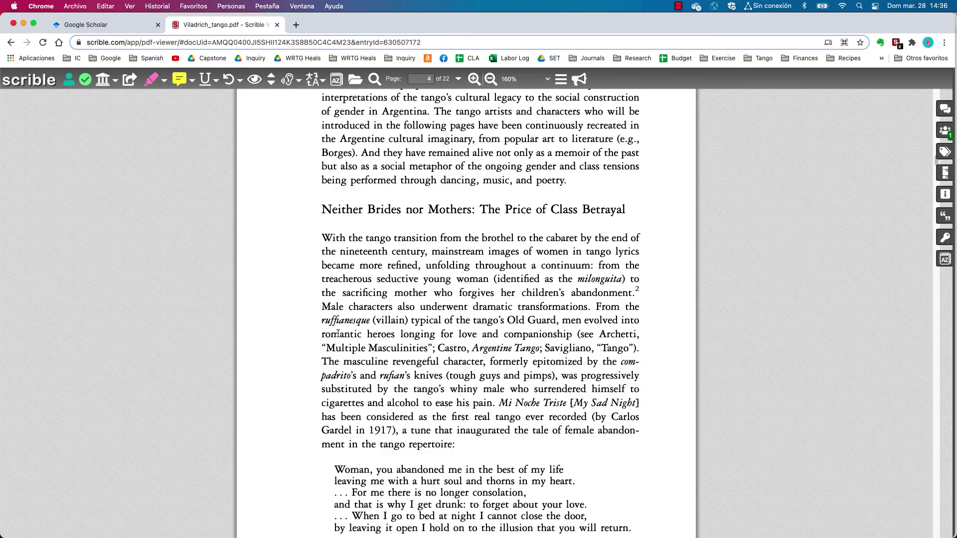
Skim the article's body by its section headings, from "Neither Brides nor Mothers" through "Dual Games" to the closing pages
{"action": "scroll", "coordinate": [338, 334], "scroll_direction": "down", "scroll_amount": 9}
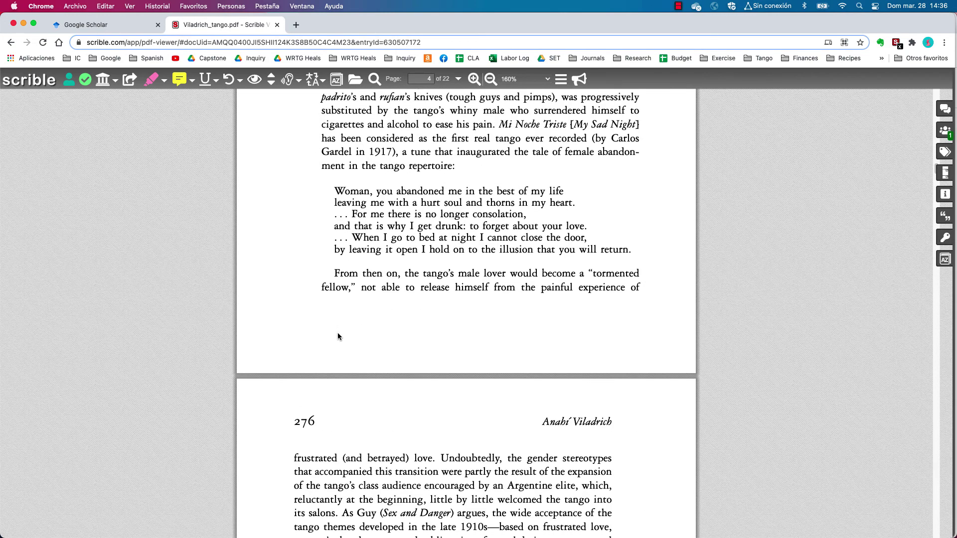
{"action": "scroll", "coordinate": [338, 334], "scroll_direction": "down", "scroll_amount": 6}
{"action": "scroll", "coordinate": [338, 334], "scroll_direction": "down", "scroll_amount": 15}
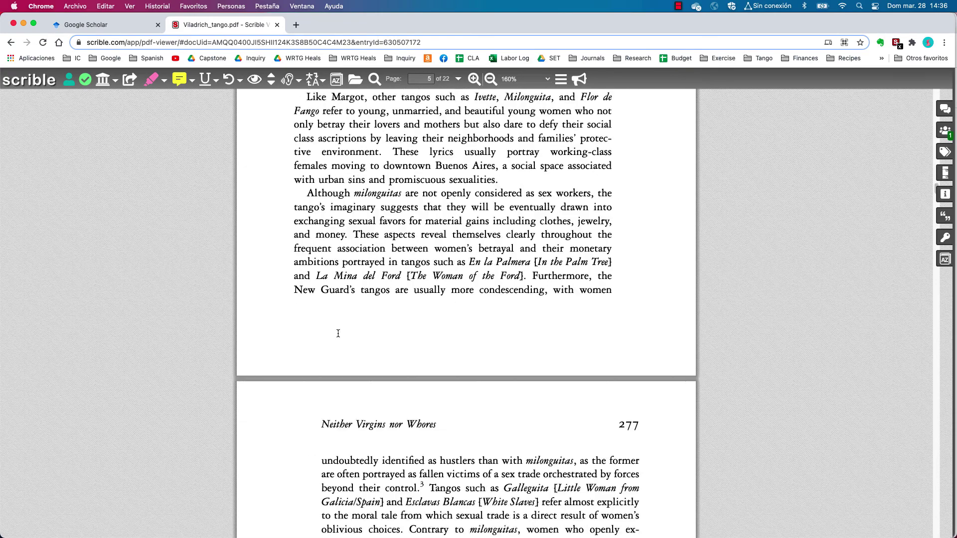
{"action": "scroll", "coordinate": [338, 336], "scroll_direction": "down", "scroll_amount": 15}
{"action": "scroll", "coordinate": [338, 337], "scroll_direction": "down", "scroll_amount": 14}
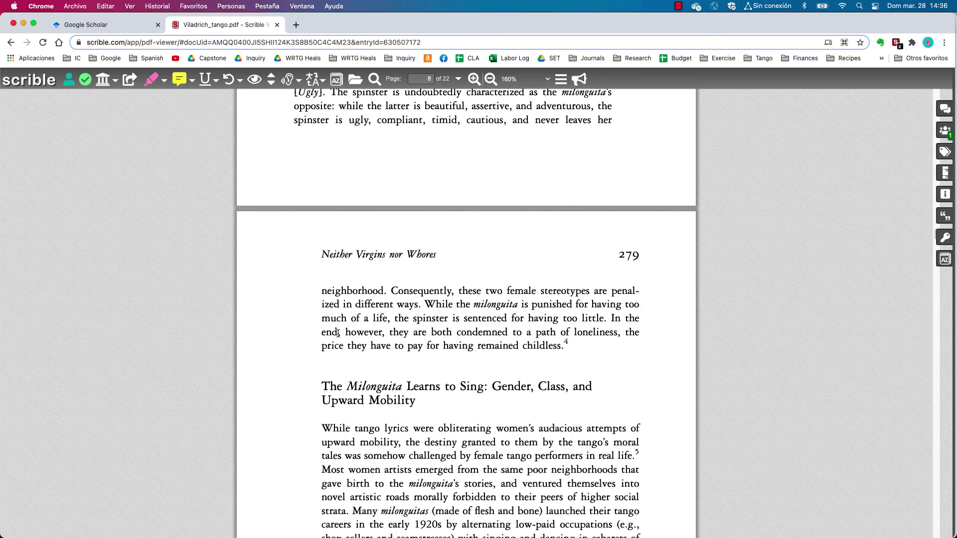
{"action": "scroll", "coordinate": [343, 349], "scroll_direction": "down", "scroll_amount": 3}
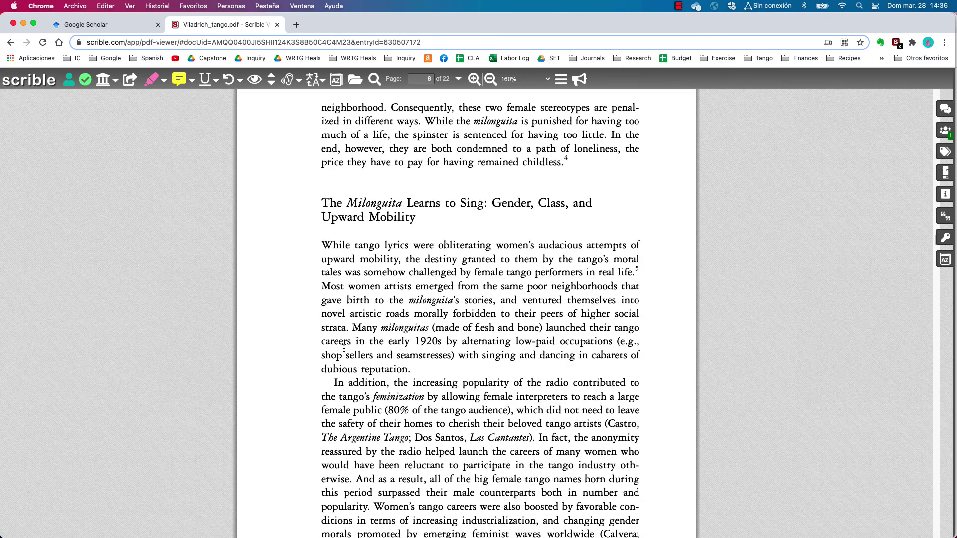
{"action": "scroll", "coordinate": [344, 349], "scroll_direction": "down", "scroll_amount": 20}
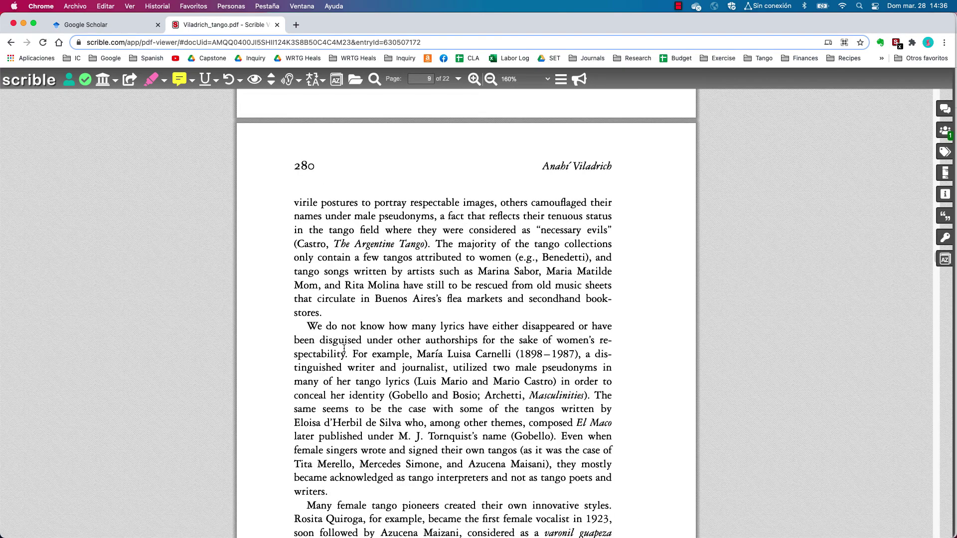
{"action": "scroll", "coordinate": [344, 352], "scroll_direction": "down", "scroll_amount": 20}
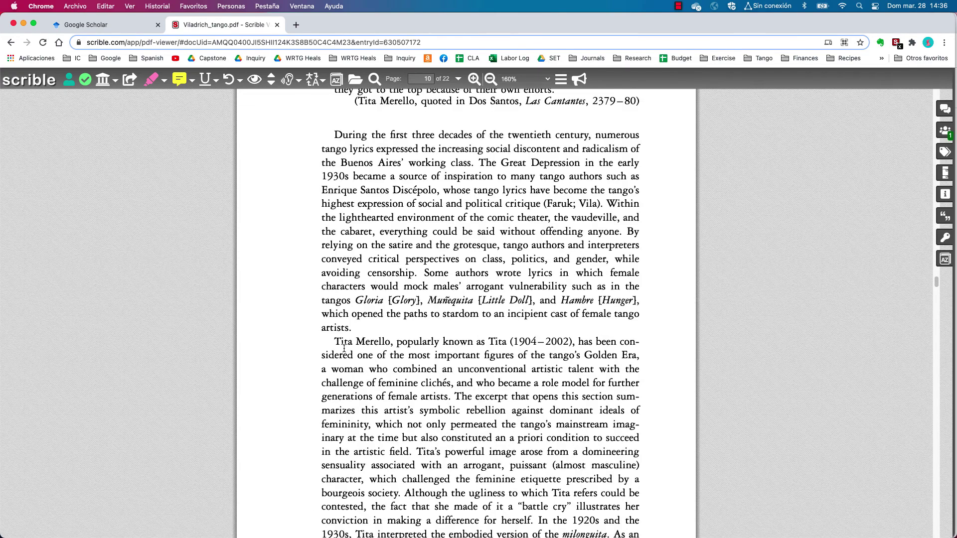
{"action": "scroll", "coordinate": [344, 349], "scroll_direction": "down", "scroll_amount": 20}
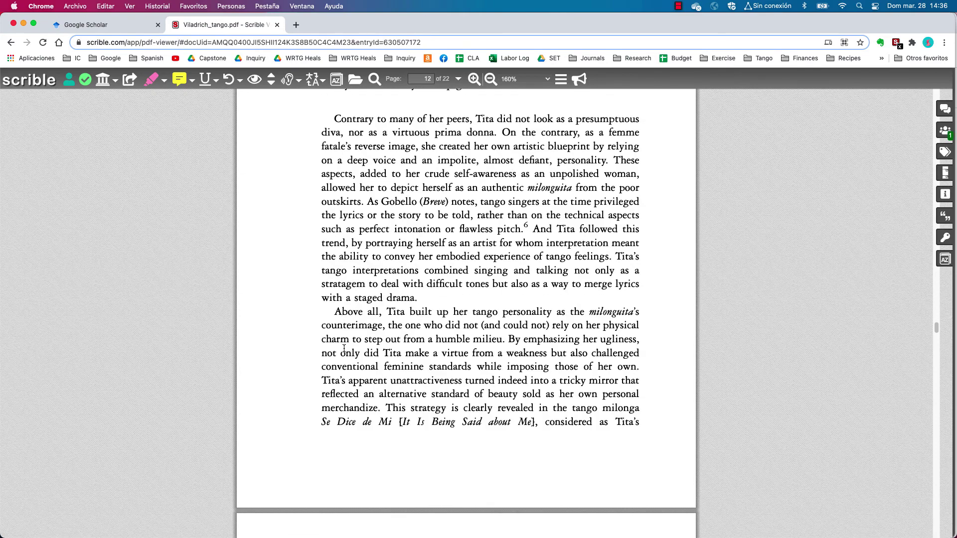
{"action": "scroll", "coordinate": [344, 350], "scroll_direction": "down", "scroll_amount": 15}
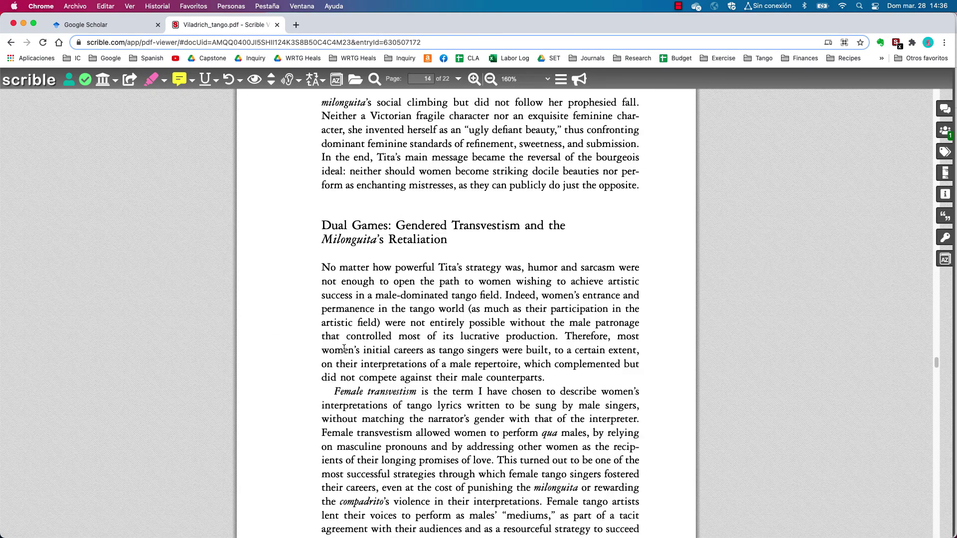
{"action": "scroll", "coordinate": [344, 349], "scroll_direction": "down", "scroll_amount": 20}
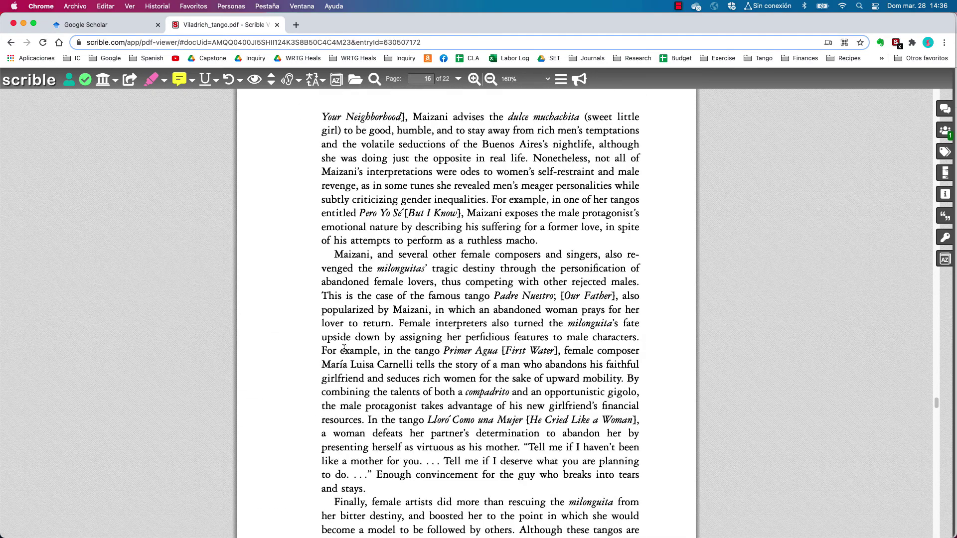
{"action": "scroll", "coordinate": [344, 351], "scroll_direction": "down", "scroll_amount": 20}
Examine the article's Epilogue from its opening paragraph through page 289, then return to the Epilogue heading
{"action": "scroll", "coordinate": [344, 351], "scroll_direction": "up", "scroll_amount": 20}
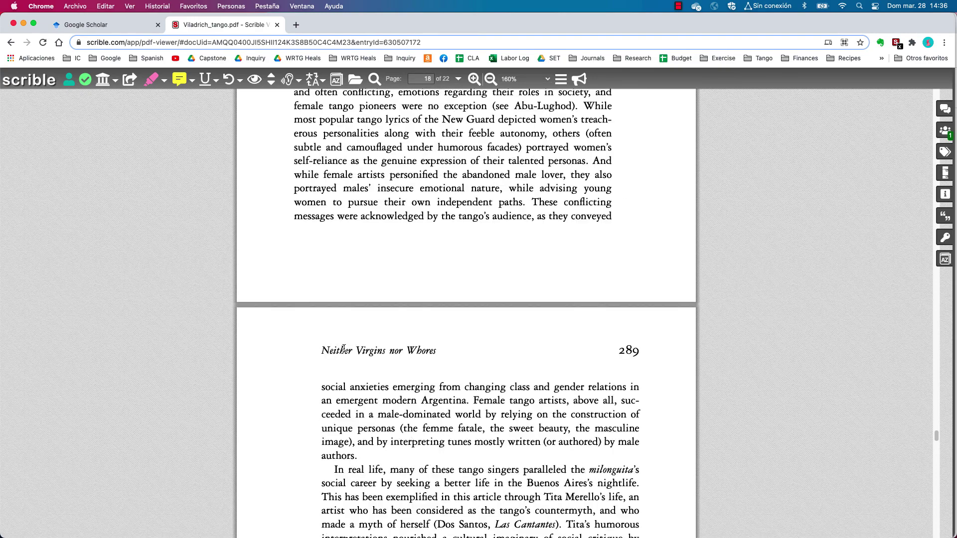
{"action": "scroll", "coordinate": [344, 352], "scroll_direction": "down", "scroll_amount": 6}
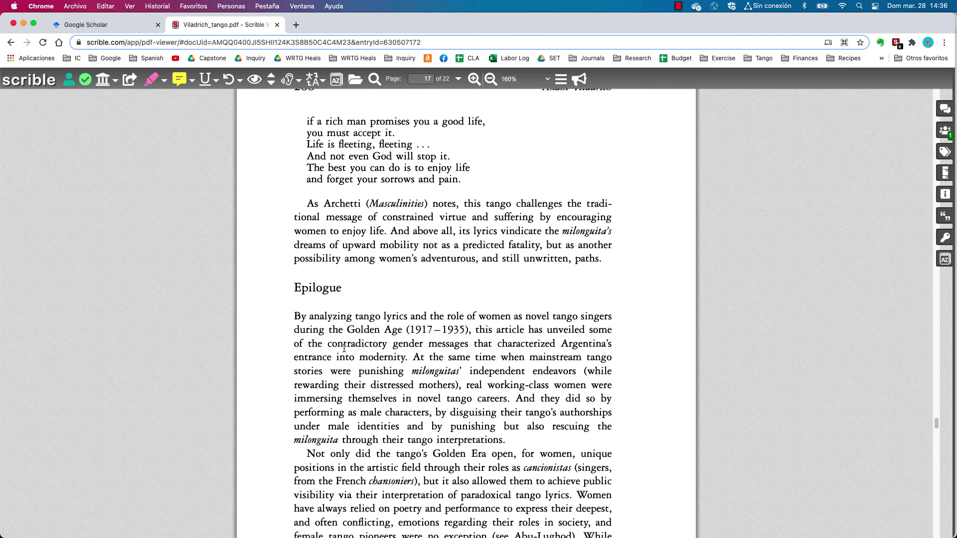
{"action": "scroll", "coordinate": [344, 349], "scroll_direction": "down", "scroll_amount": 20}
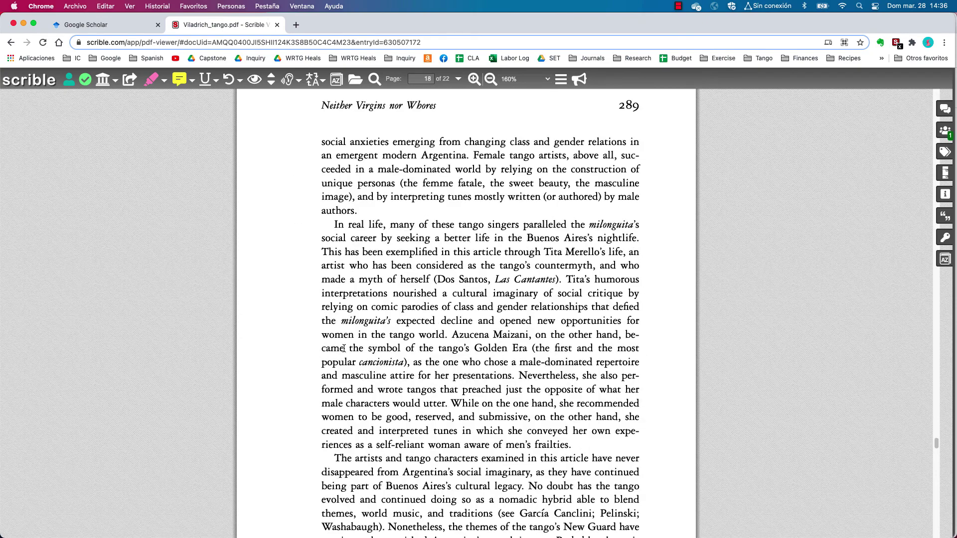
{"action": "scroll", "coordinate": [344, 349], "scroll_direction": "up", "scroll_amount": 20}
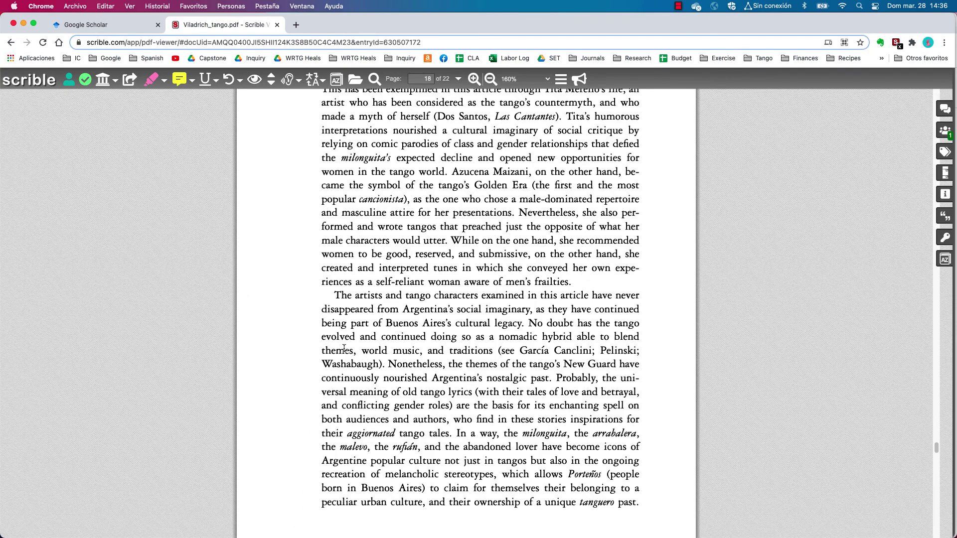
{"action": "scroll", "coordinate": [344, 349], "scroll_direction": "up", "scroll_amount": 9}
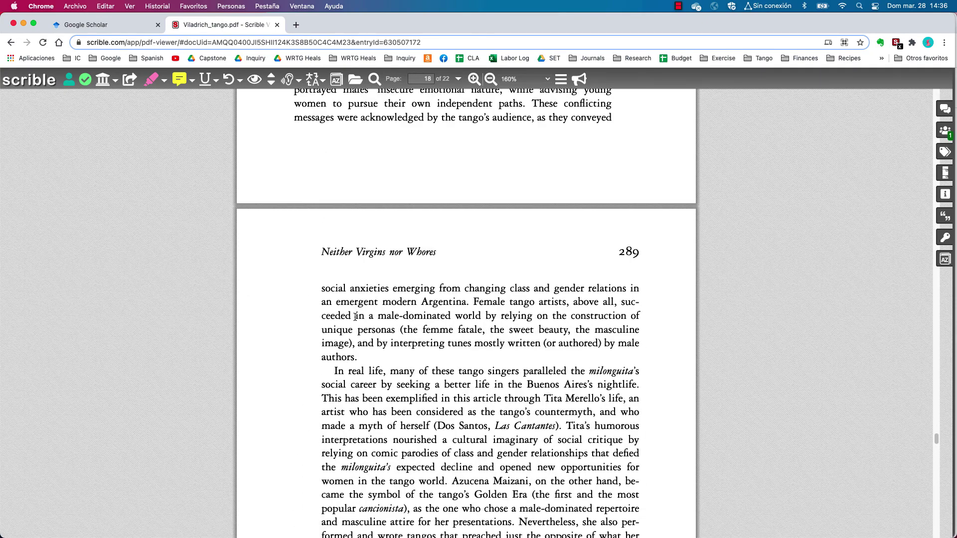
{"action": "scroll", "coordinate": [355, 320], "scroll_direction": "up", "scroll_amount": 14}
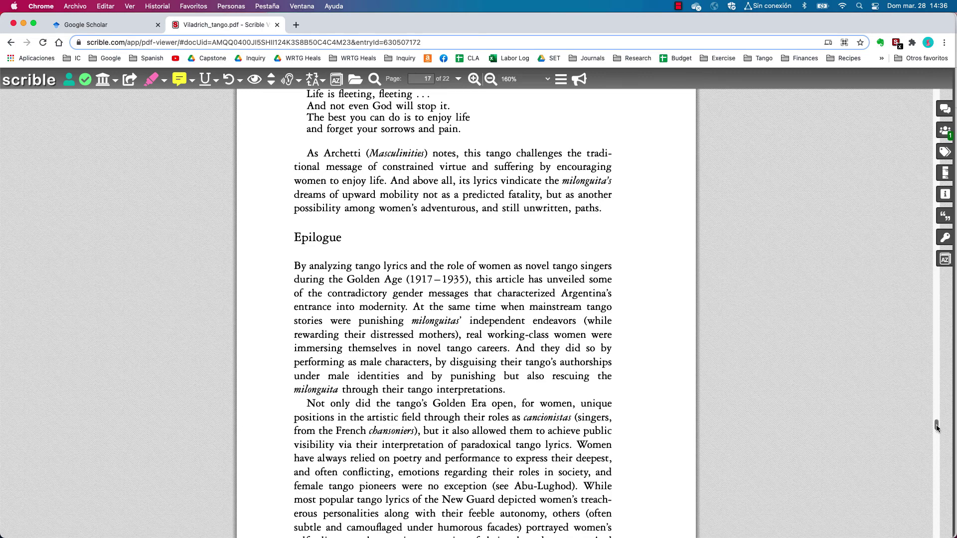
Return to the first page of the tango article and review its title and epigraph
{"action": "left_click_drag", "start_coordinate": [937, 427], "coordinate": [936, 95]}
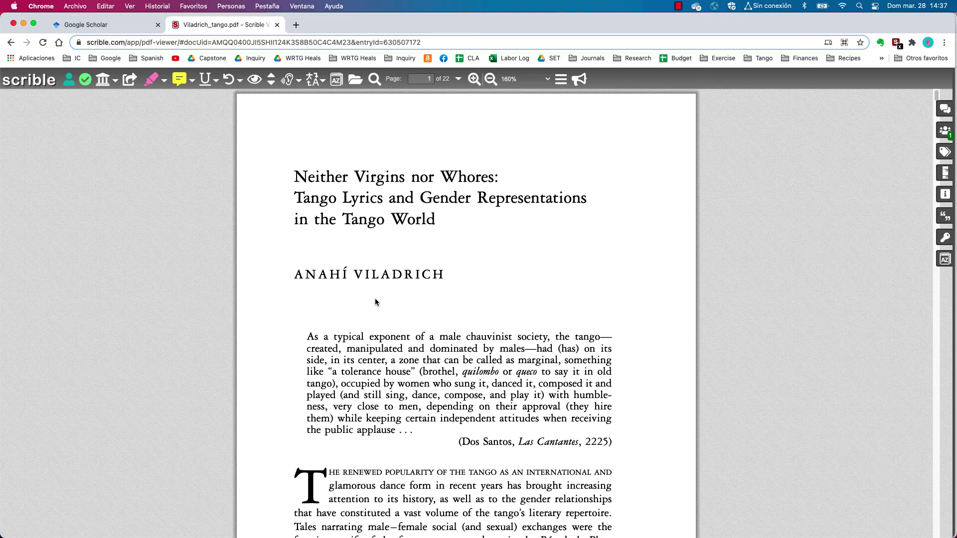
{"action": "scroll", "coordinate": [352, 302], "scroll_direction": "down", "scroll_amount": 1}
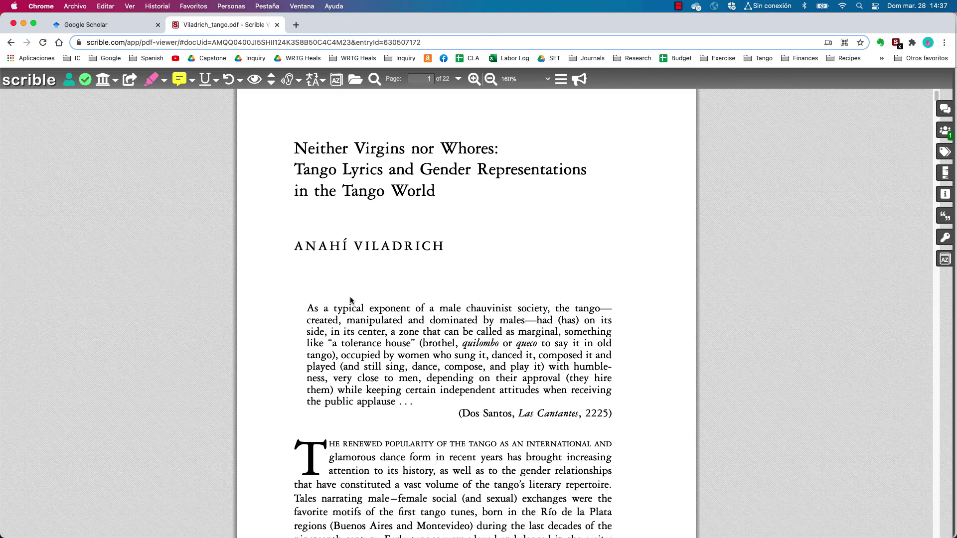
{"action": "scroll", "coordinate": [352, 301], "scroll_direction": "up", "scroll_amount": 1}
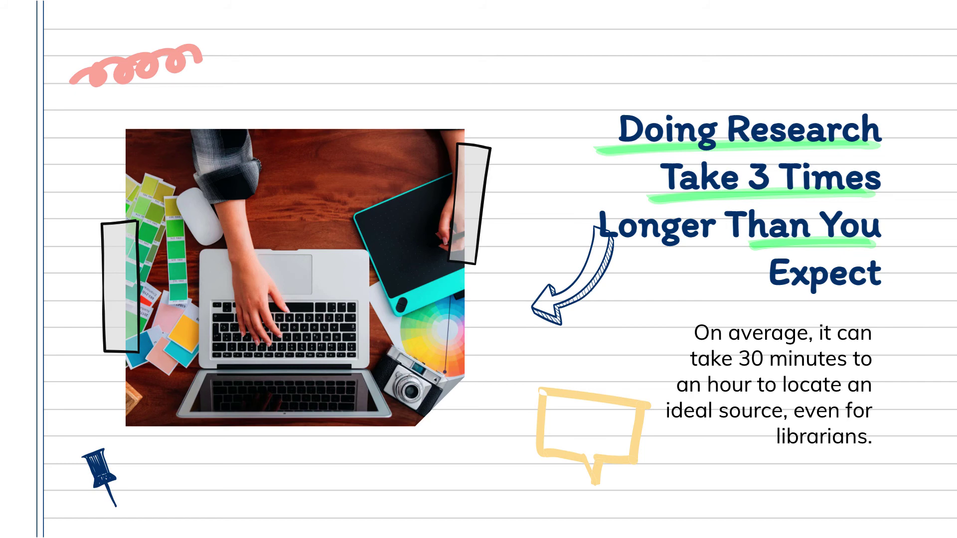
{"action": "key", "text": "Right"}
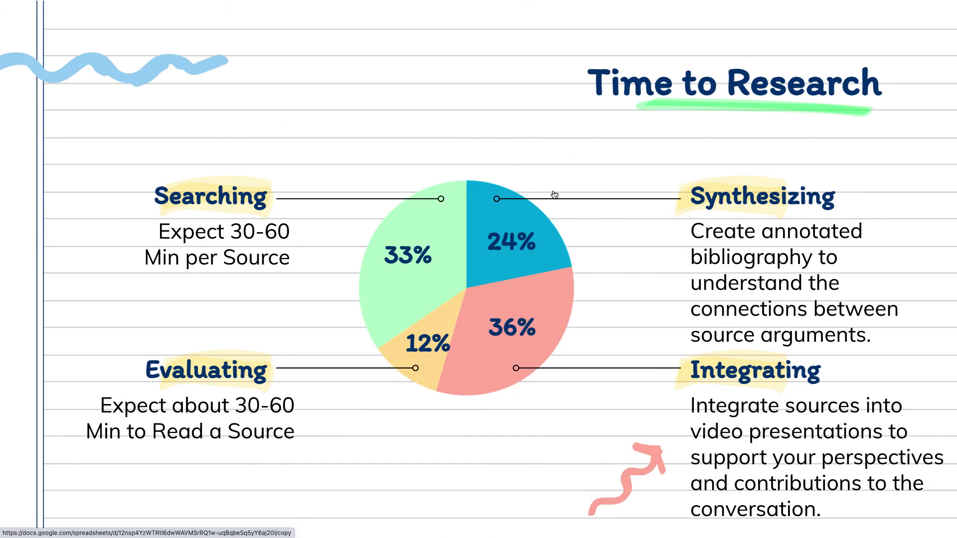